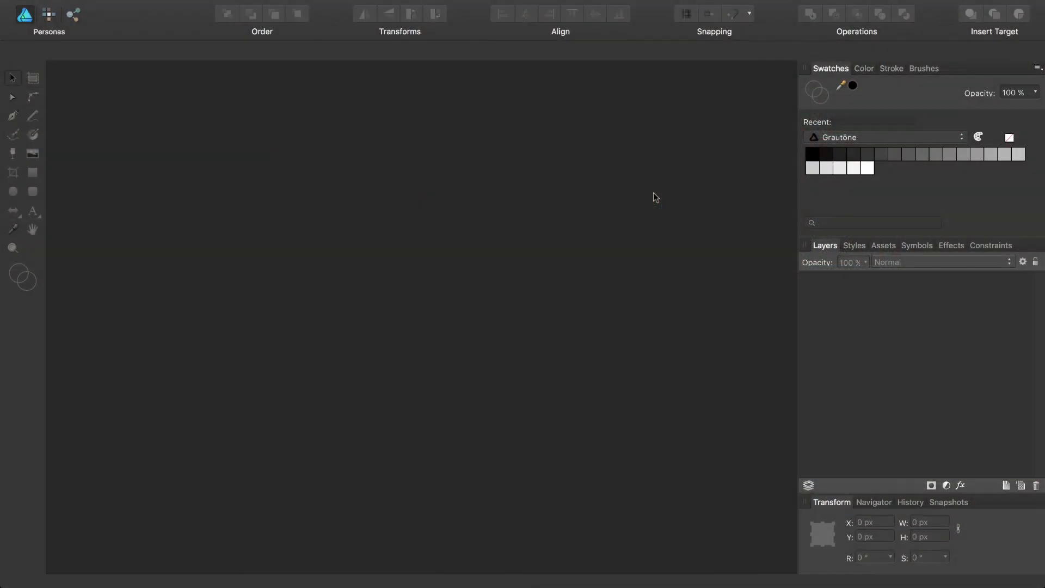
# Step: Start a new Web-type document using the FHD 1080p 1920×1080 px preset
pyautogui.press('super+n')
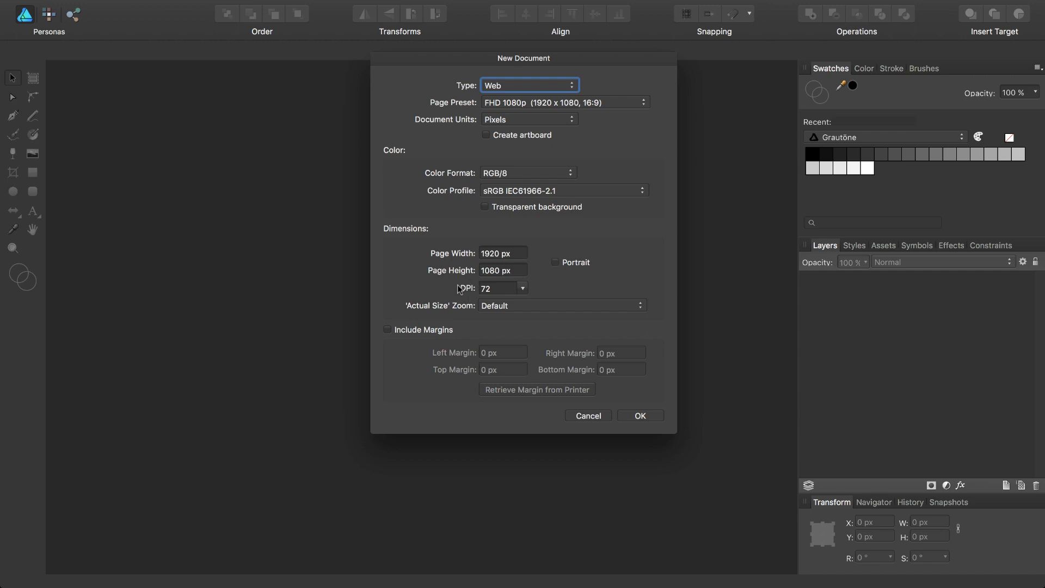
# Step: Confirm the settings to create the blank 1920×1080 px document
pyautogui.click(643, 415)
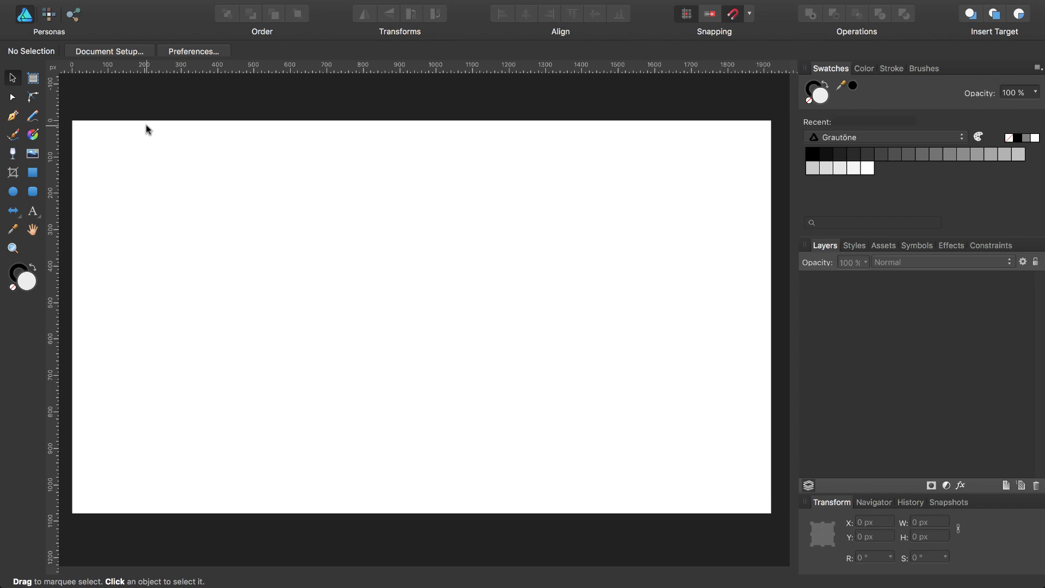
# Step: Draw a full-canvas rectangle and fill it with the Brick wall style
pyautogui.press('m')
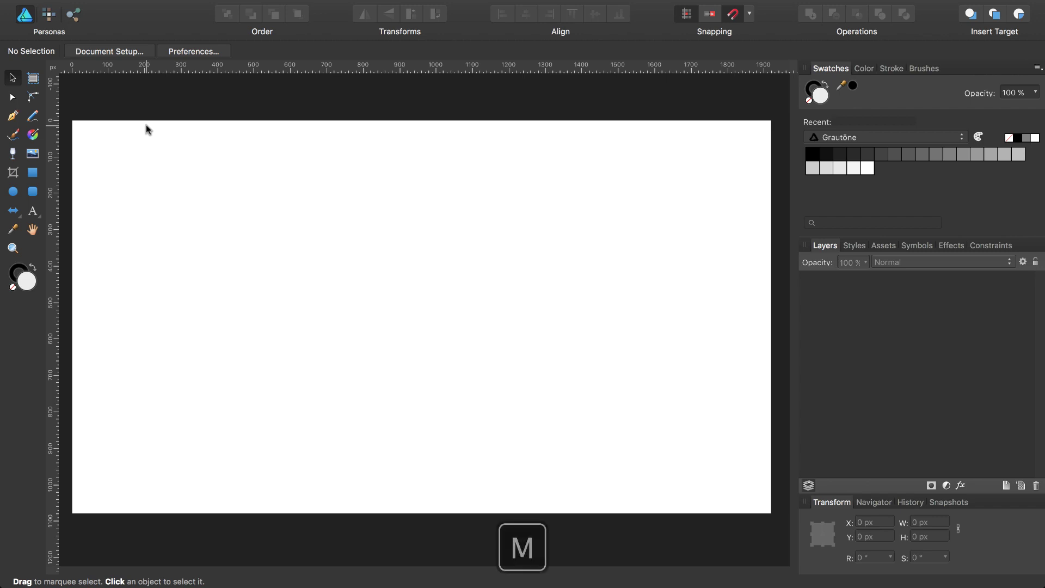
pyautogui.moveTo(71, 120); pyautogui.dragTo(772, 513)
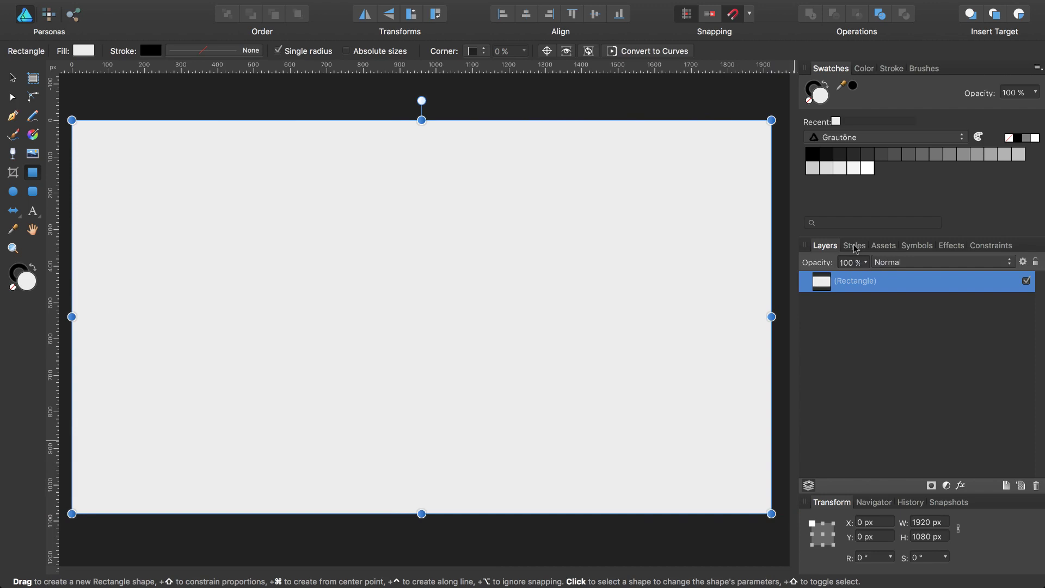
pyautogui.click(855, 246)
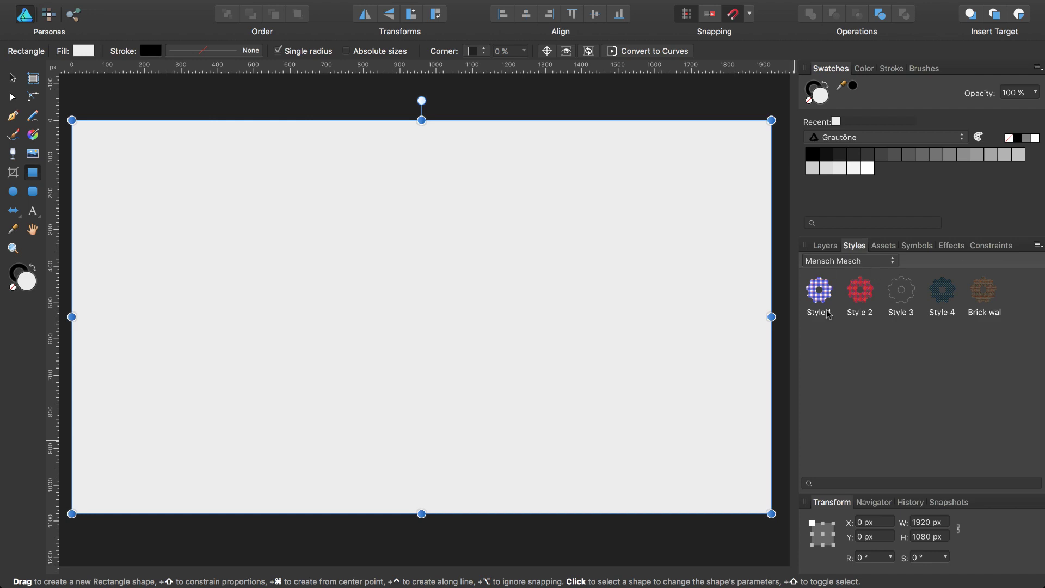
pyautogui.click(984, 289)
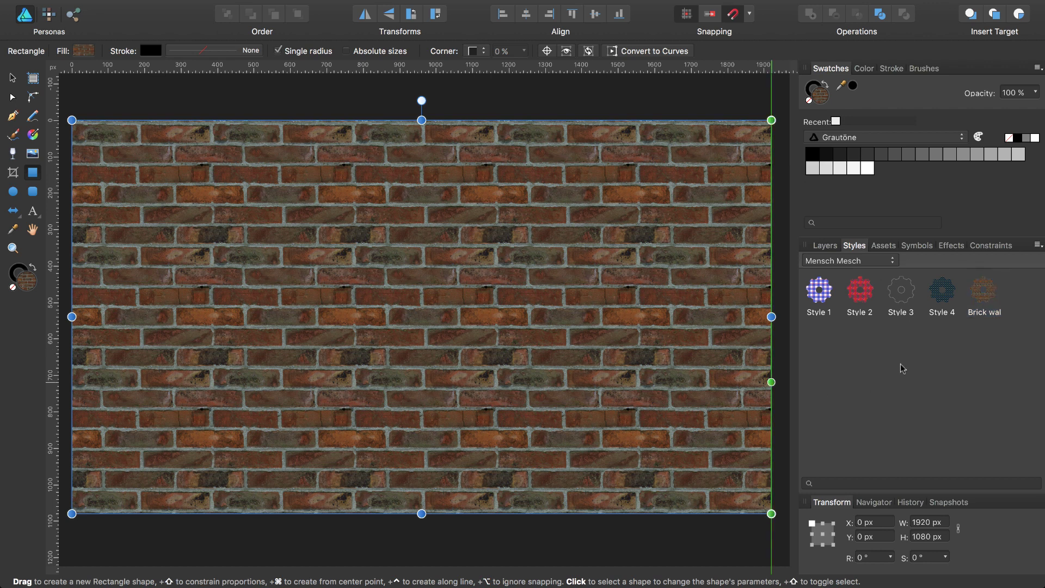
# Step: Draw a second full-canvas rectangle with black fill and no stroke
pyautogui.hotkey('ctrl', 'z')
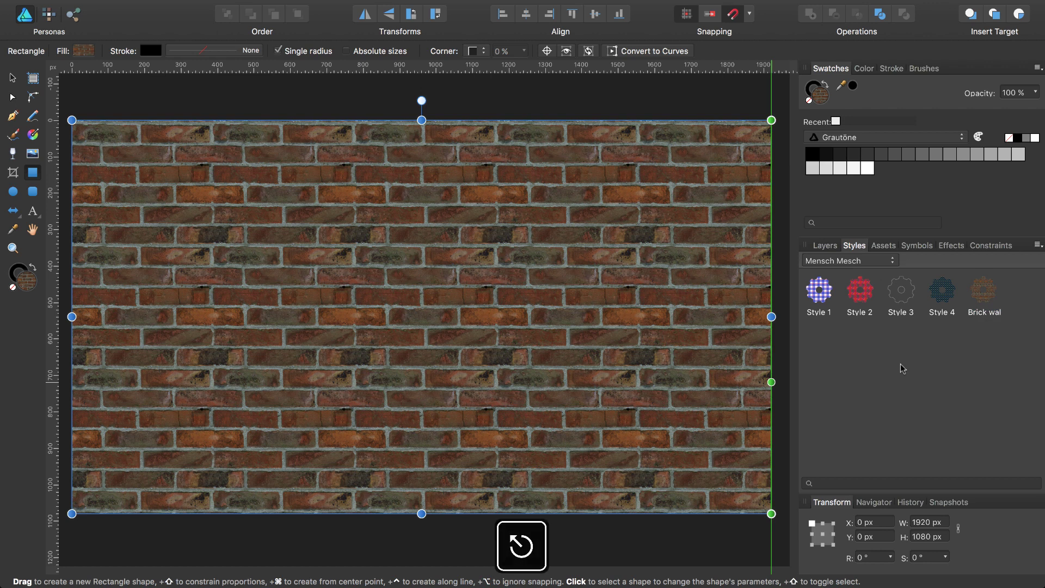
pyautogui.hotkey('ctrl', 'z')
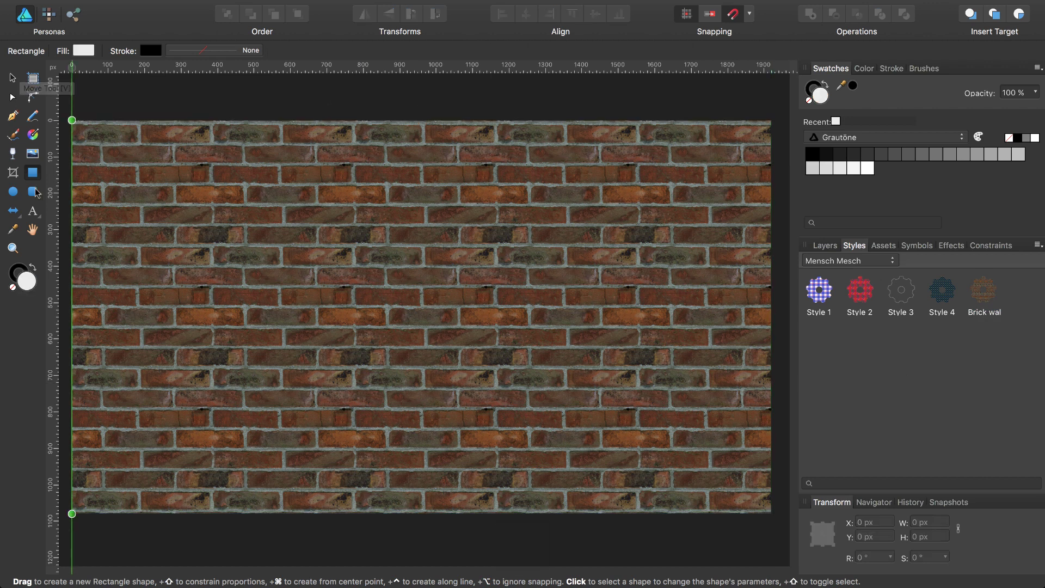
pyautogui.moveTo(71, 120); pyautogui.dragTo(771, 513)
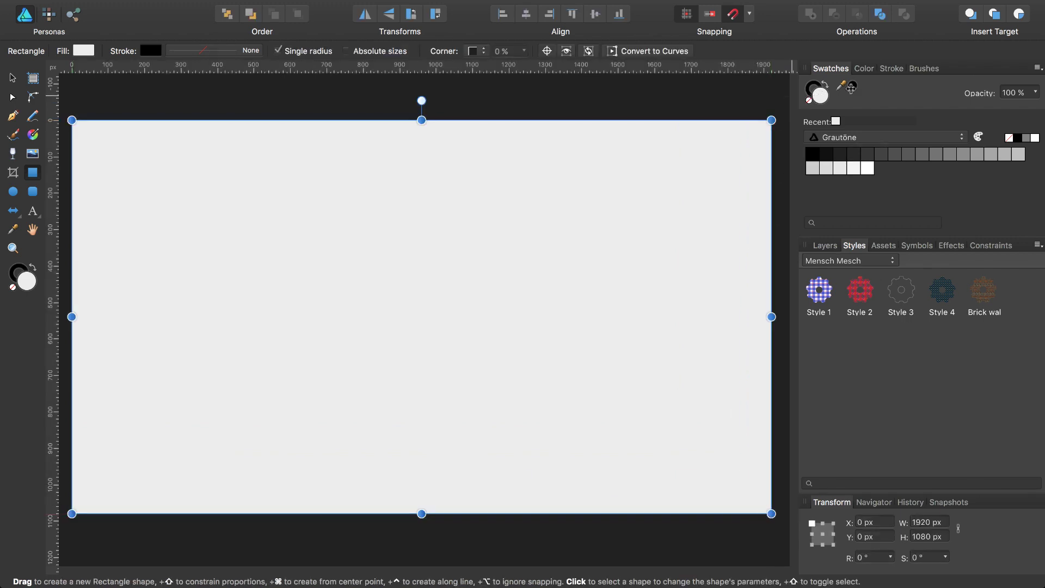
pyautogui.click(854, 86)
pyautogui.click(812, 87)
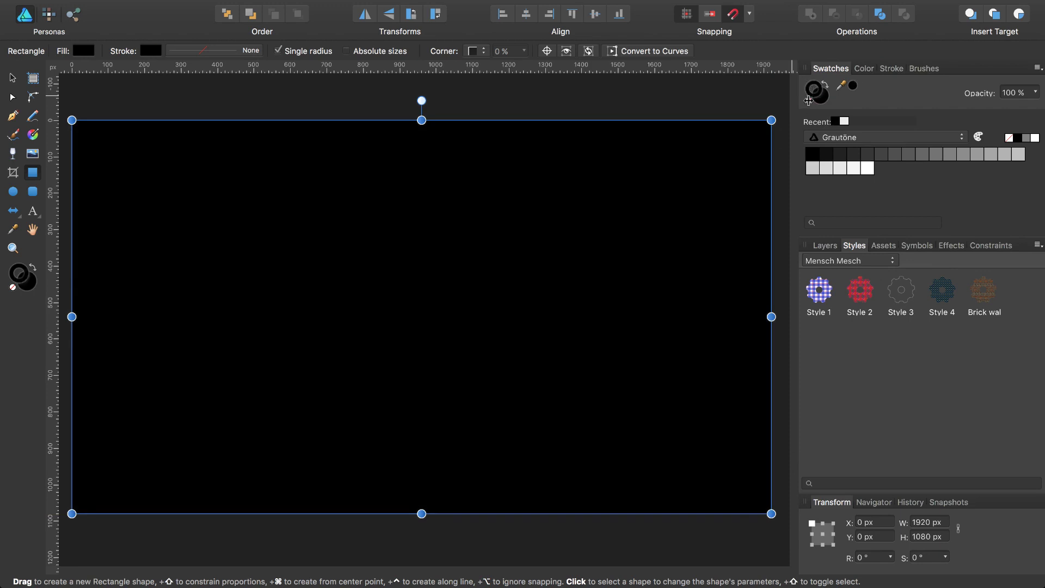
pyautogui.click(809, 100)
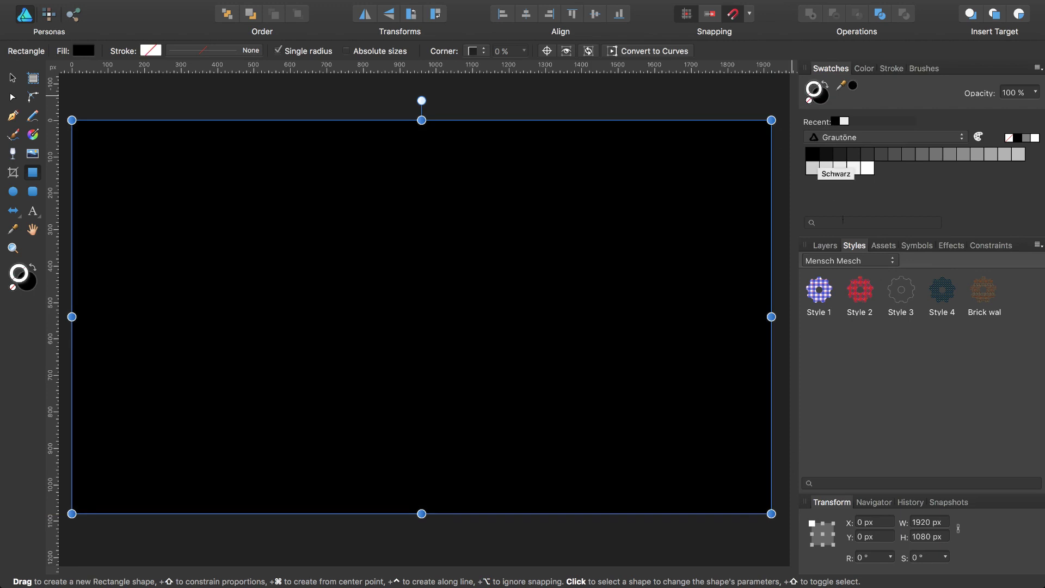
pyautogui.click(823, 246)
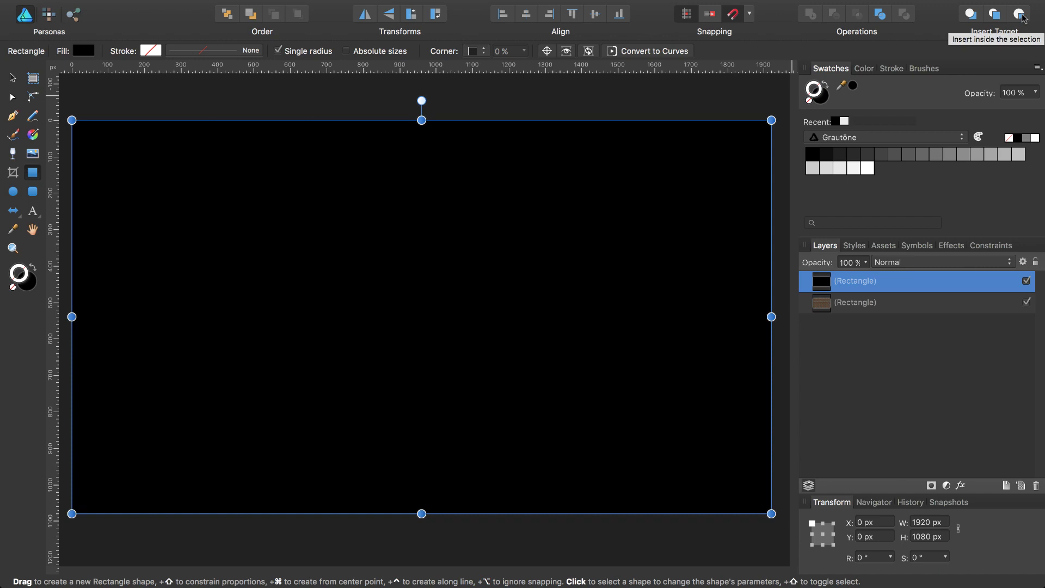
# Step: Insert a white 1328×730 px ellipse centred inside the black rectangle
pyautogui.click(1020, 14)
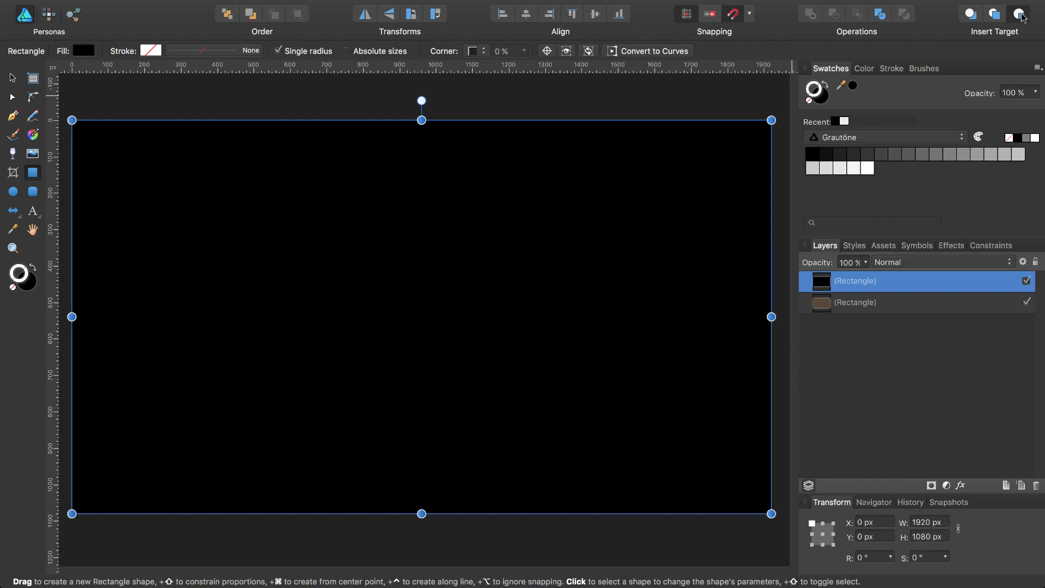
pyautogui.press('m')
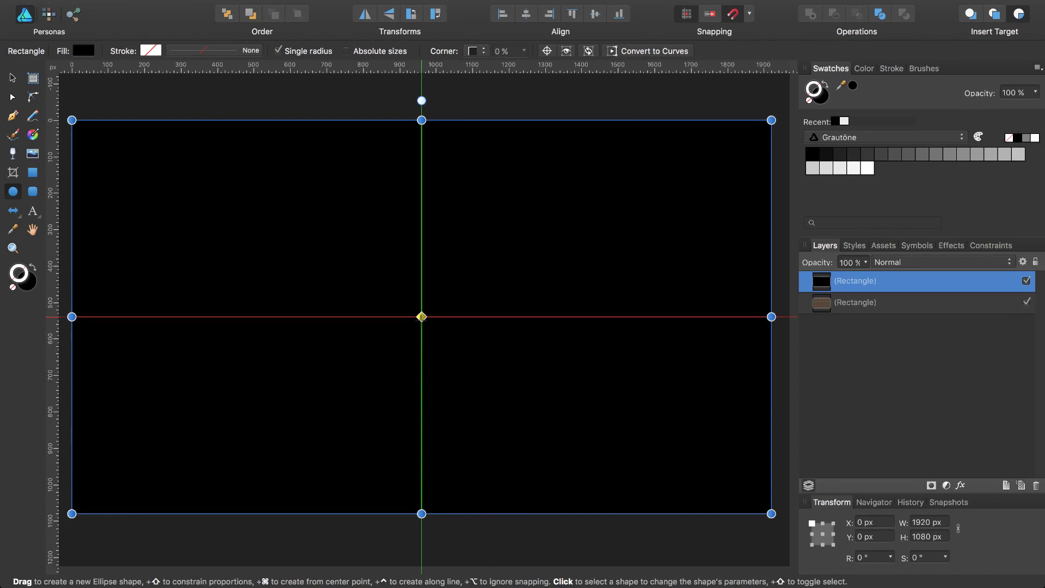
pyautogui.press('super')
pyautogui.moveTo(421, 317)
pyautogui.mouseDown()
pyautogui.moveTo(539, 394)
pyautogui.moveTo(646, 443)
pyautogui.mouseUp()
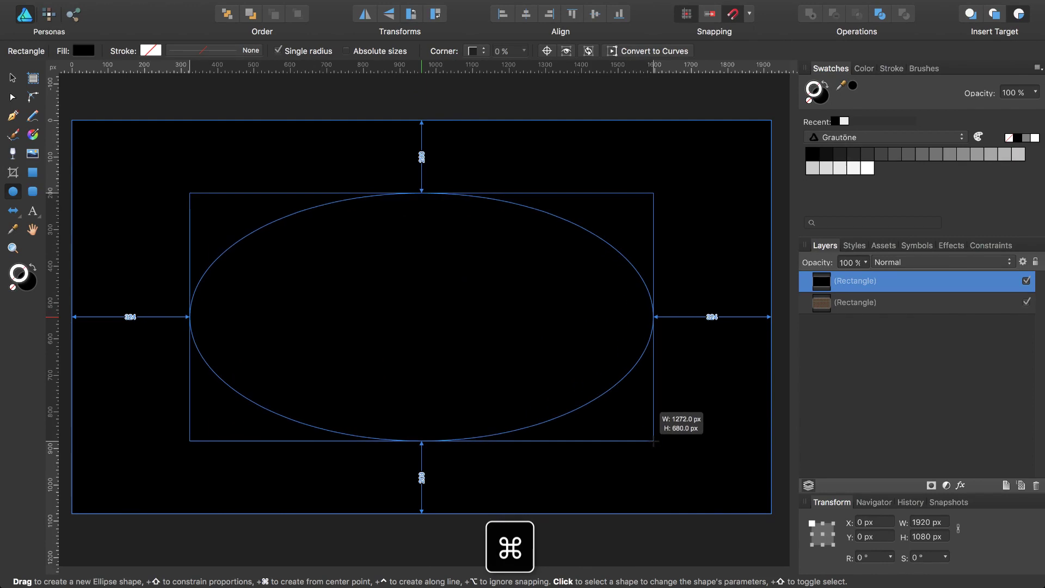
pyautogui.moveTo(645, 443); pyautogui.dragTo(664, 451)
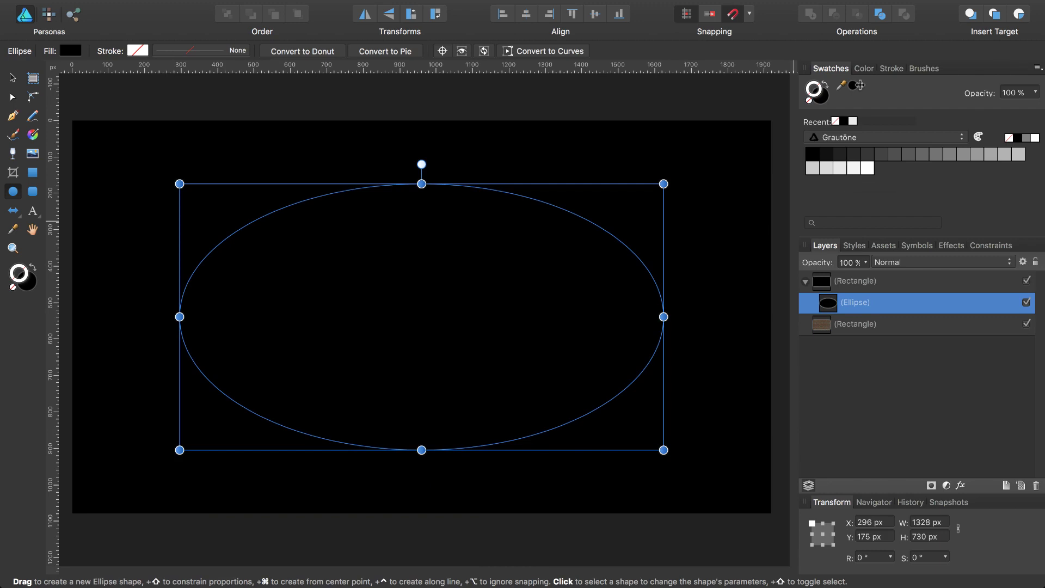
pyautogui.click(823, 98)
pyautogui.click(869, 168)
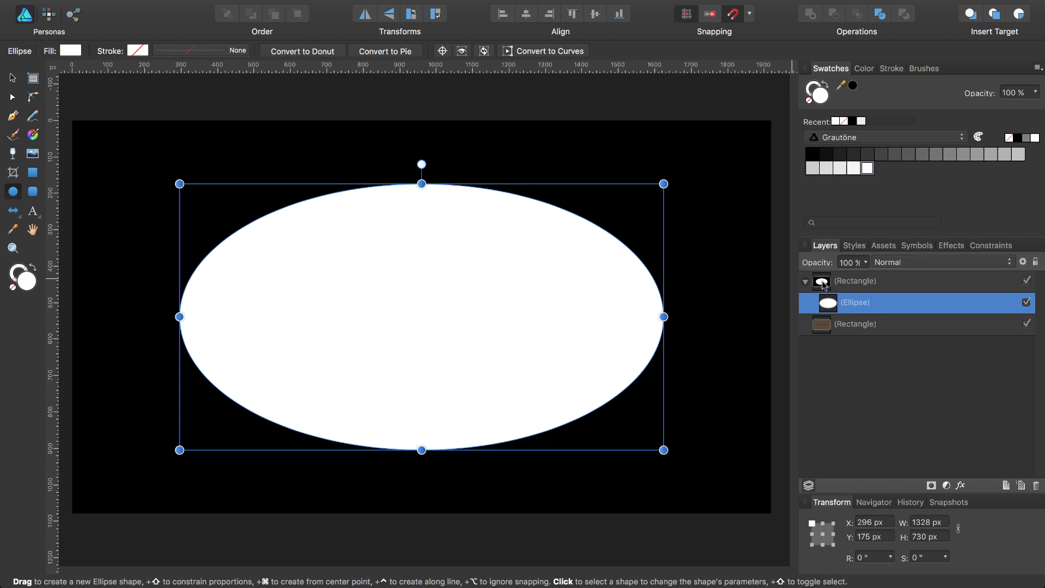
pyautogui.click(850, 284)
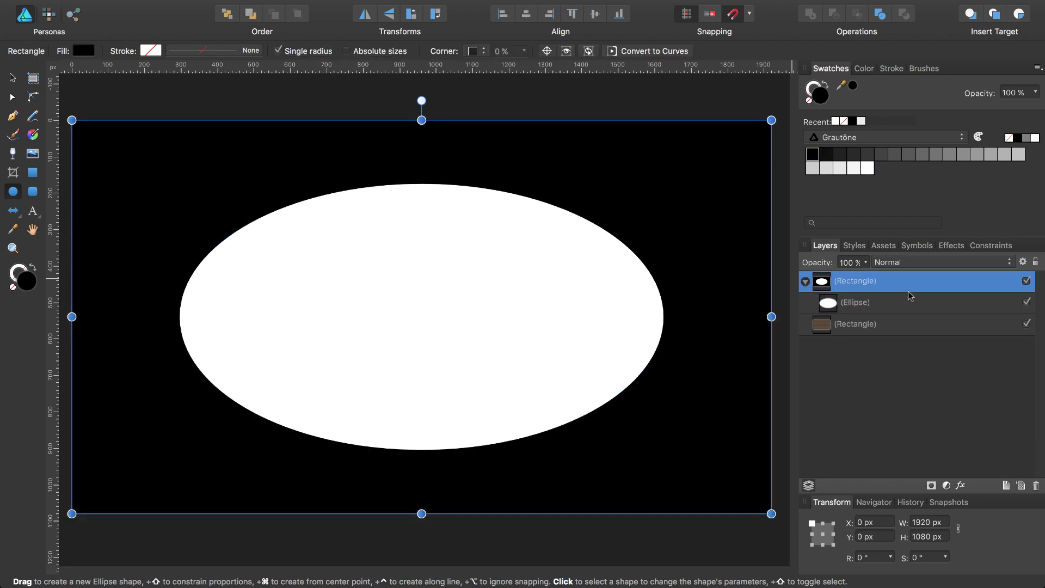
# Step: Set the black rectangle to Multiply with a 40 px Gaussian Blur, preserving alpha
pyautogui.click(905, 264)
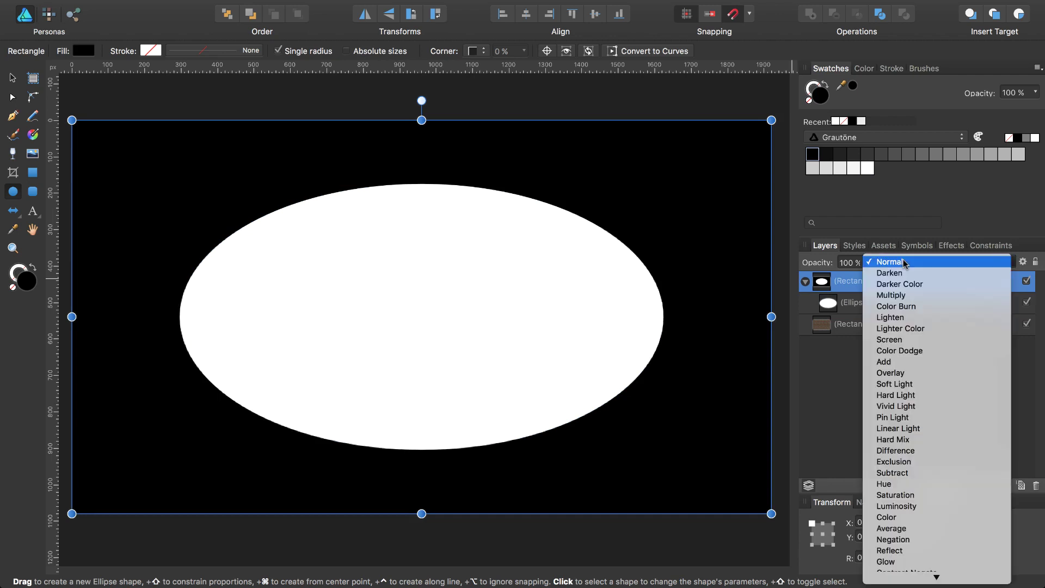
pyautogui.click(902, 296)
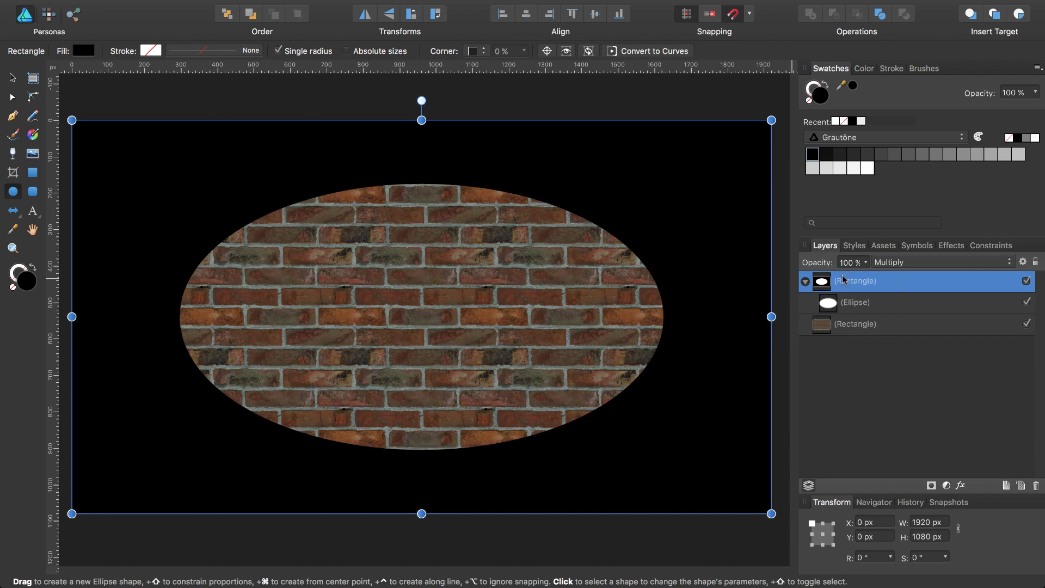
pyautogui.click(961, 485)
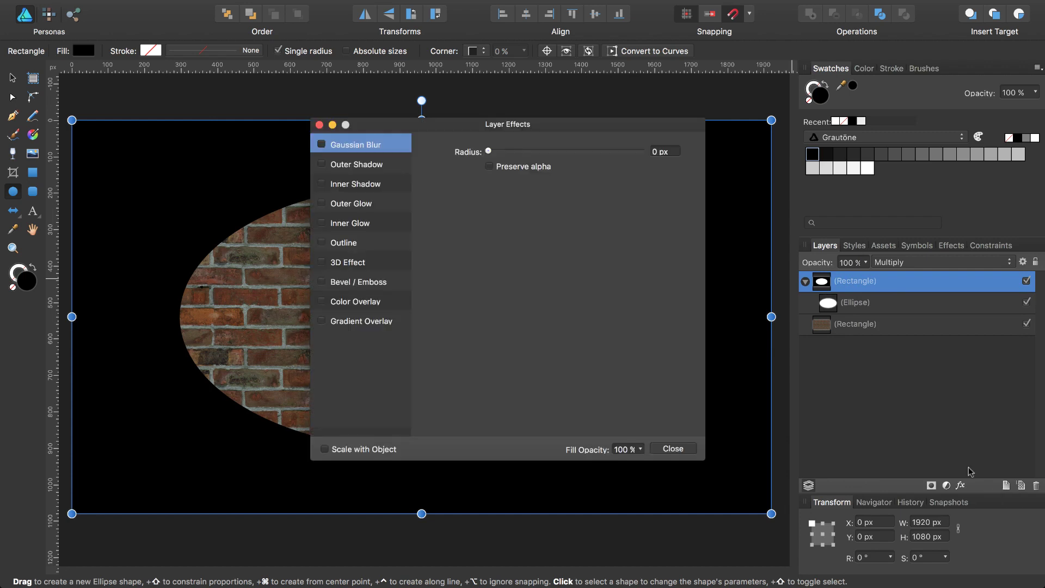
pyautogui.click(321, 145)
pyautogui.moveTo(488, 151); pyautogui.dragTo(608, 148)
pyautogui.doubleClick(658, 151)
pyautogui.write('40')
pyautogui.press('Return')
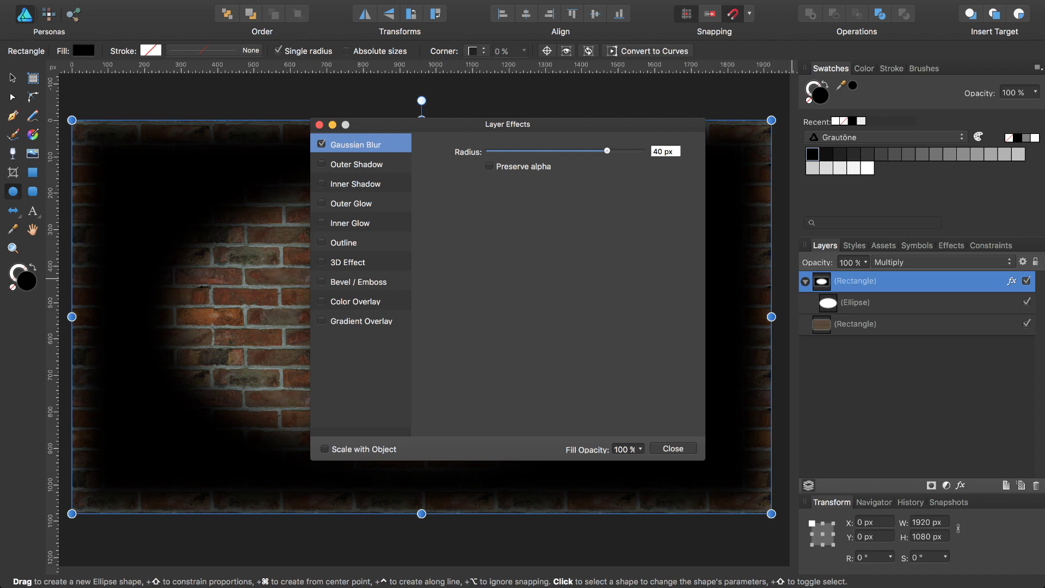
pyautogui.click(491, 166)
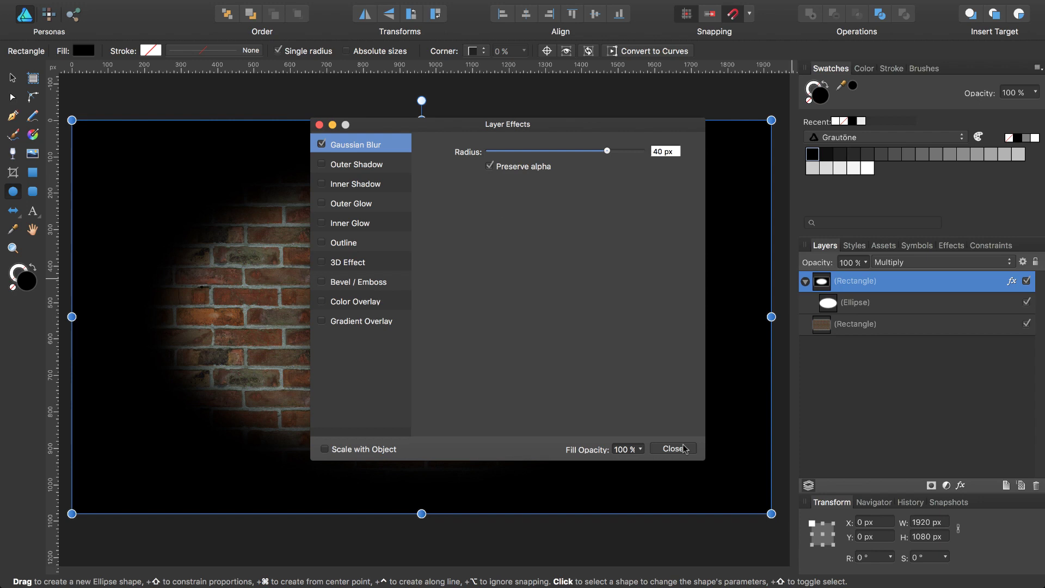
pyautogui.click(675, 449)
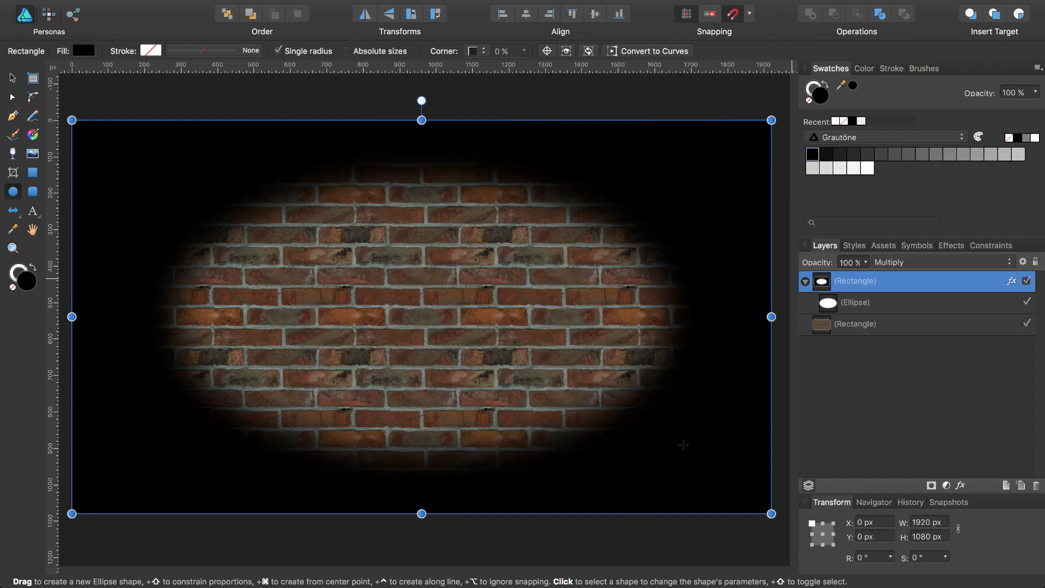
# Step: Lower the vignette's opacity slightly and group it with the brick rectangle
pyautogui.click(866, 263)
pyautogui.moveTo(870, 279); pyautogui.dragTo(852, 280)
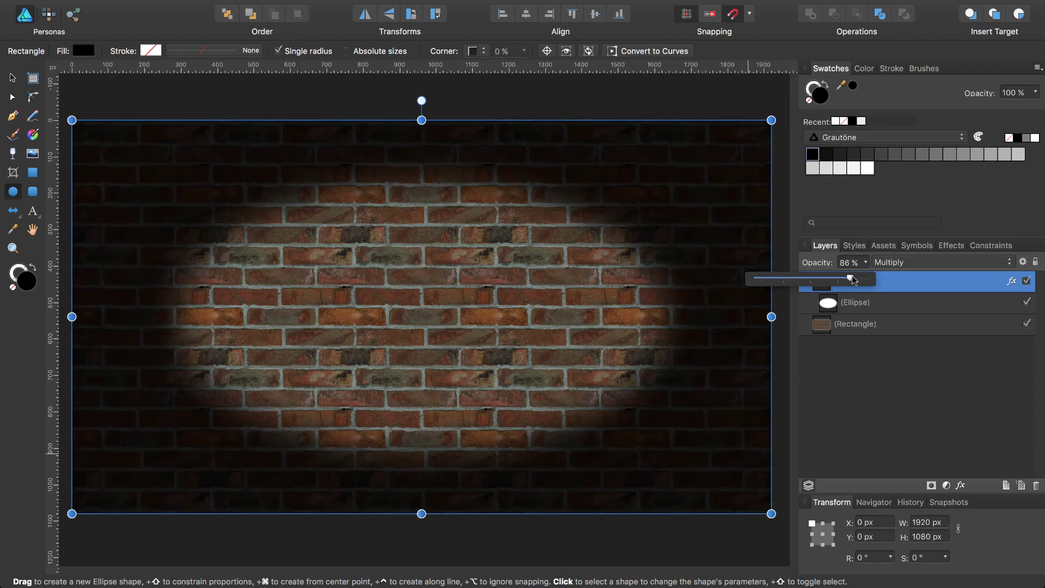
pyautogui.click(890, 403)
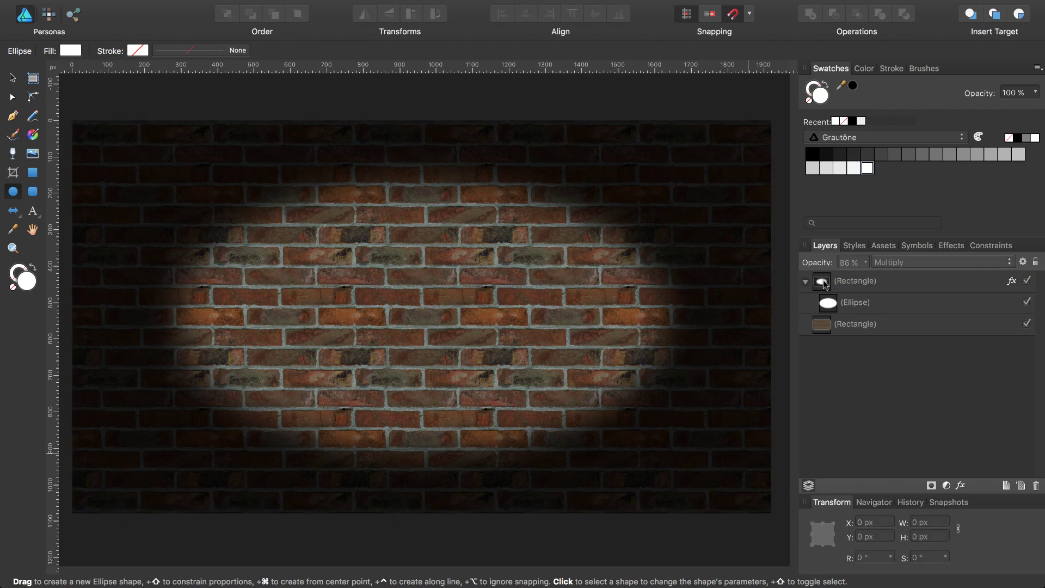
pyautogui.click(826, 282)
pyautogui.keyDown('super'); pyautogui.click(832, 325); pyautogui.keyUp('super')
pyautogui.press('super+g')
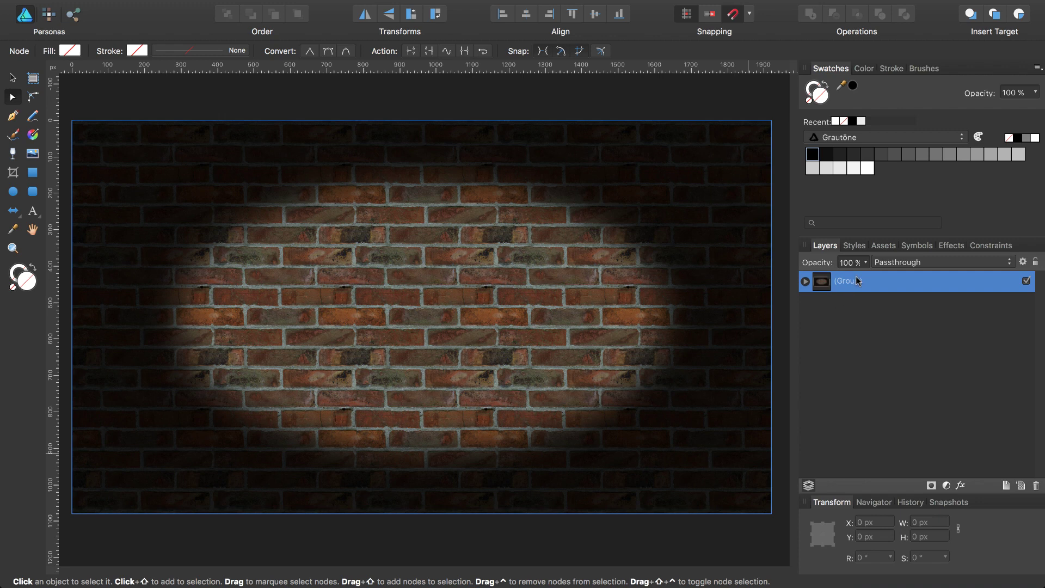
# Step: Rename the group 'Background Brick wall' and lock it
pyautogui.doubleClick(857, 284)
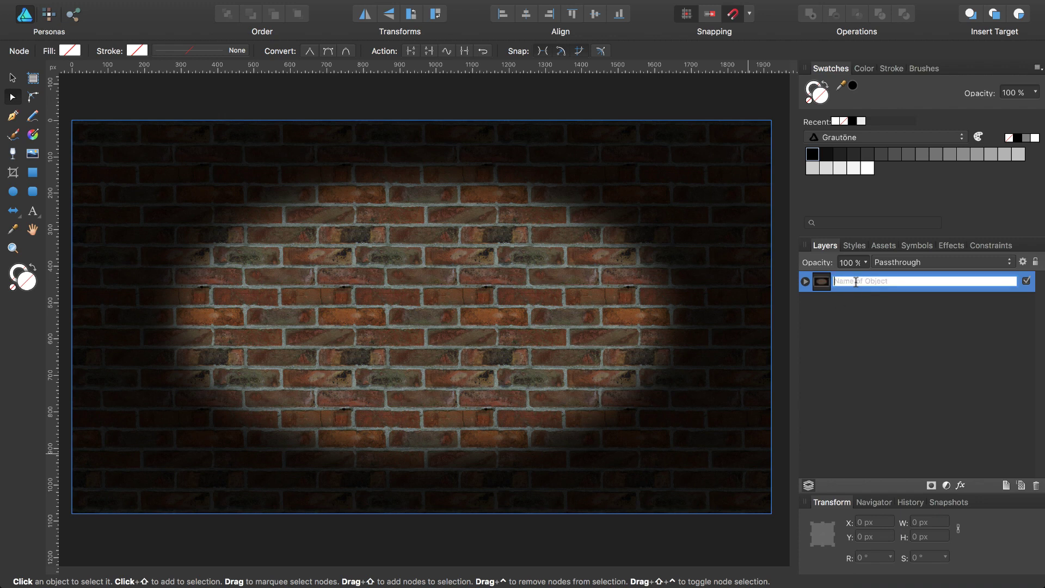
pyautogui.write('Background')
pyautogui.write('Brick wal')
pyautogui.write('l')
pyautogui.press('Return')
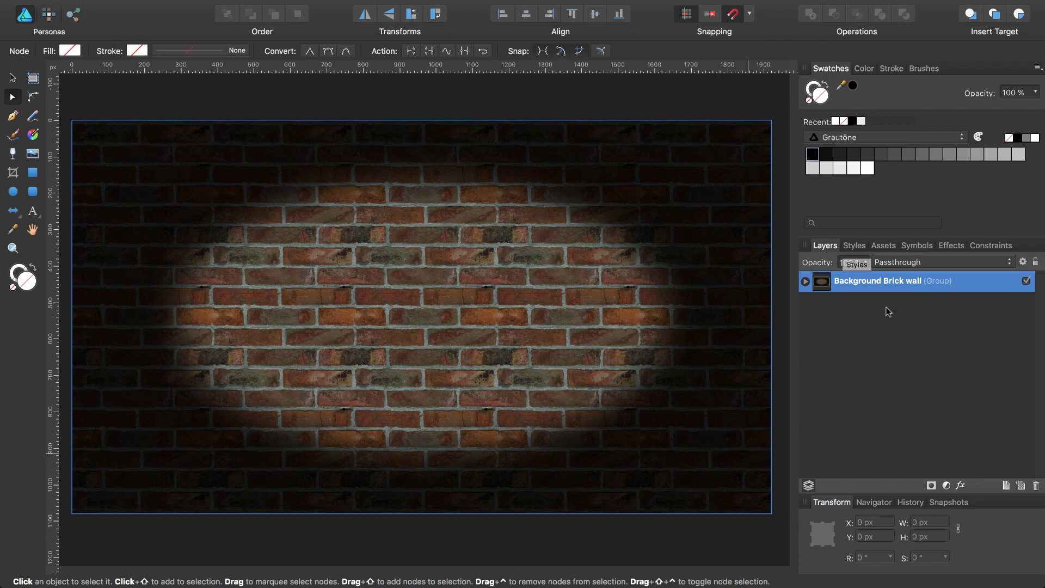
pyautogui.click(1036, 262)
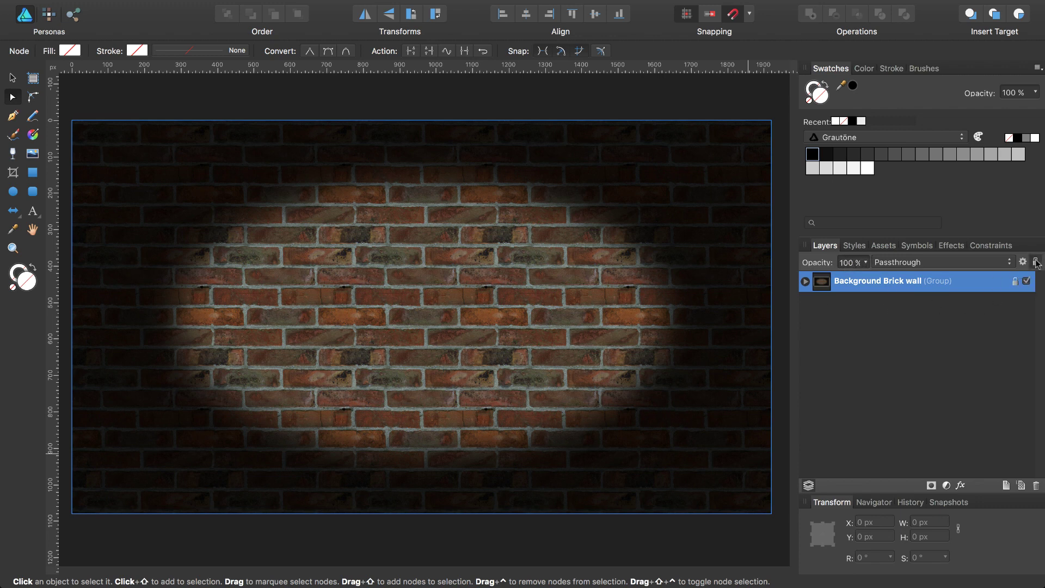
pyautogui.click(946, 380)
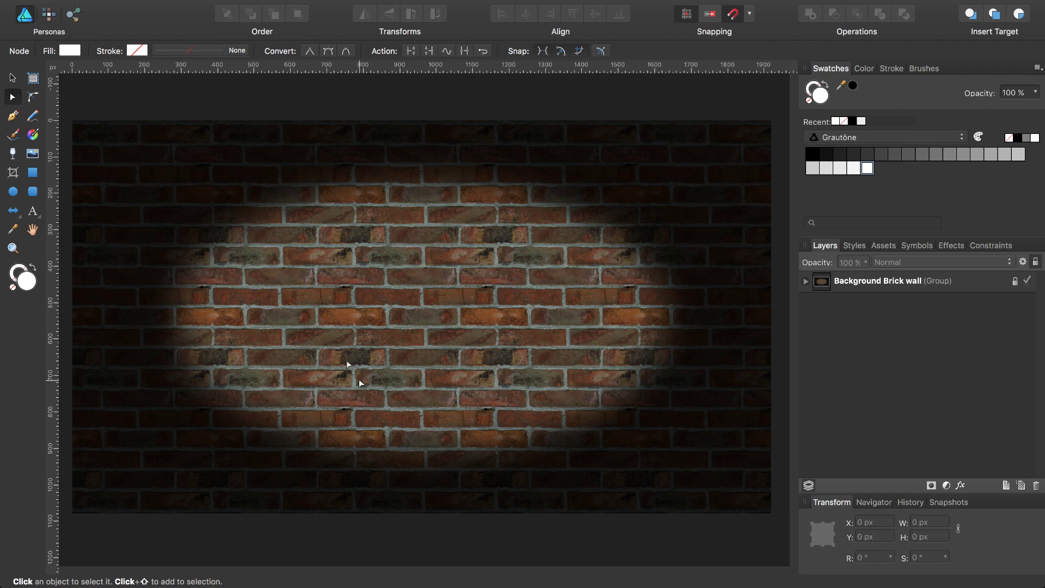
# Step: Draw an ellipse of roughly 256 × 322 px left of centre on the wall
pyautogui.click(13, 191)
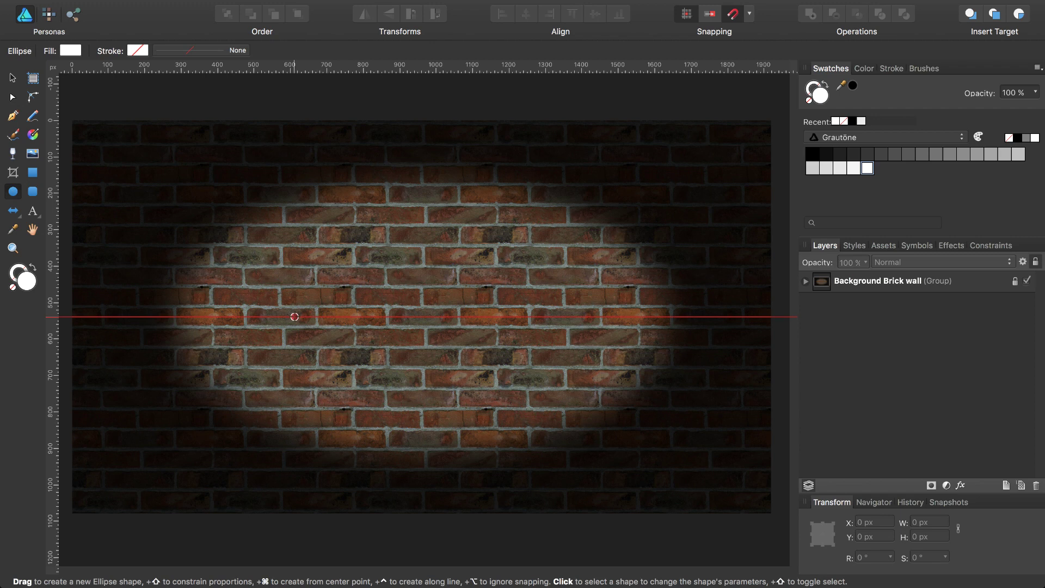
pyautogui.moveTo(295, 316); pyautogui.dragTo(341, 374)
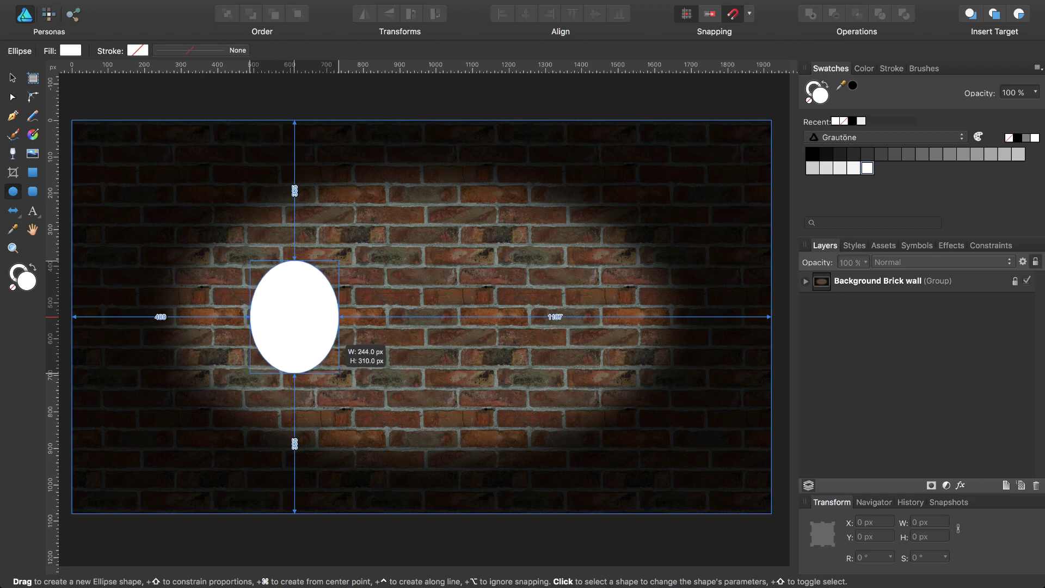
pyautogui.moveTo(340, 373); pyautogui.dragTo(342, 376)
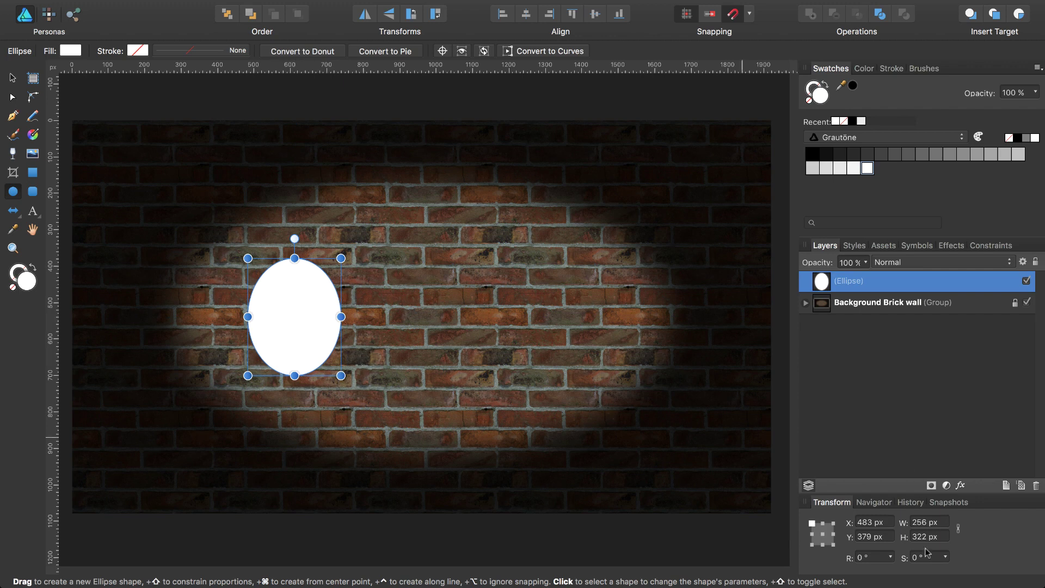
pyautogui.click(927, 525)
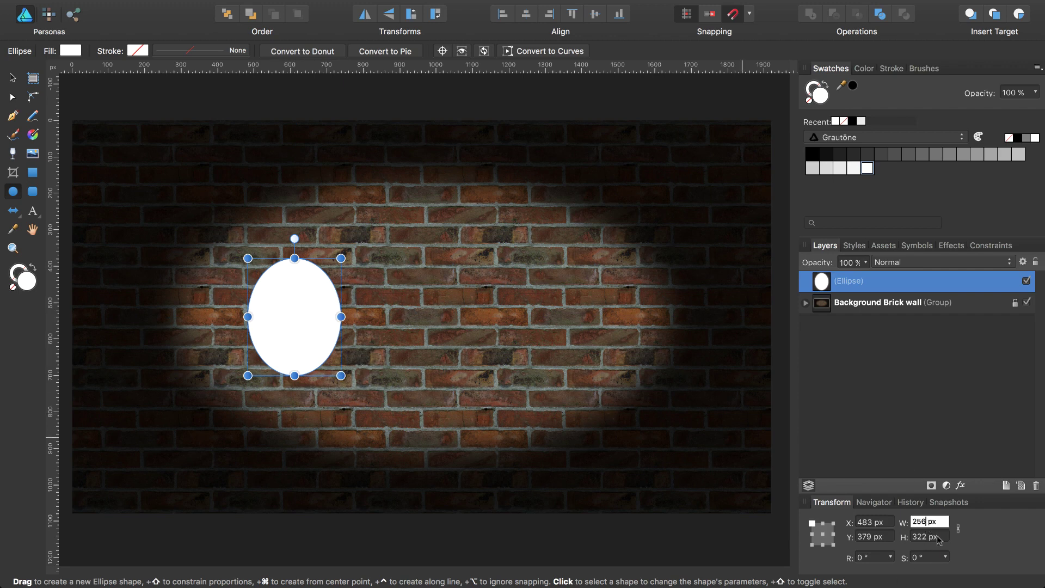
pyautogui.click(822, 534)
# Step: Size the ellipse to exactly 250 × 320 px in the Transform panel
pyautogui.press('BackSpace')
pyautogui.write('4')
pyautogui.press('Return')
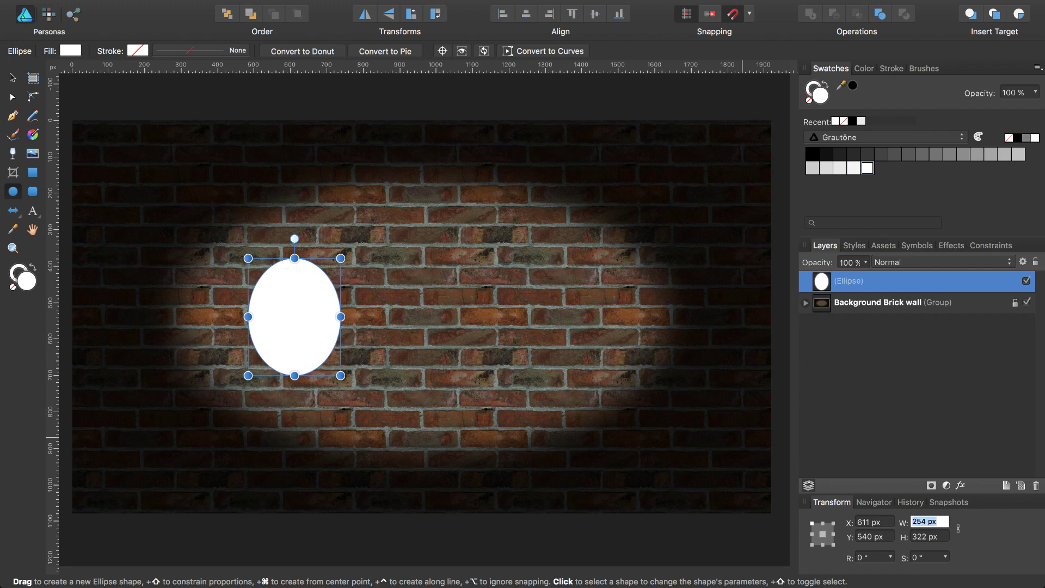
pyautogui.write('256')
pyautogui.press('Return')
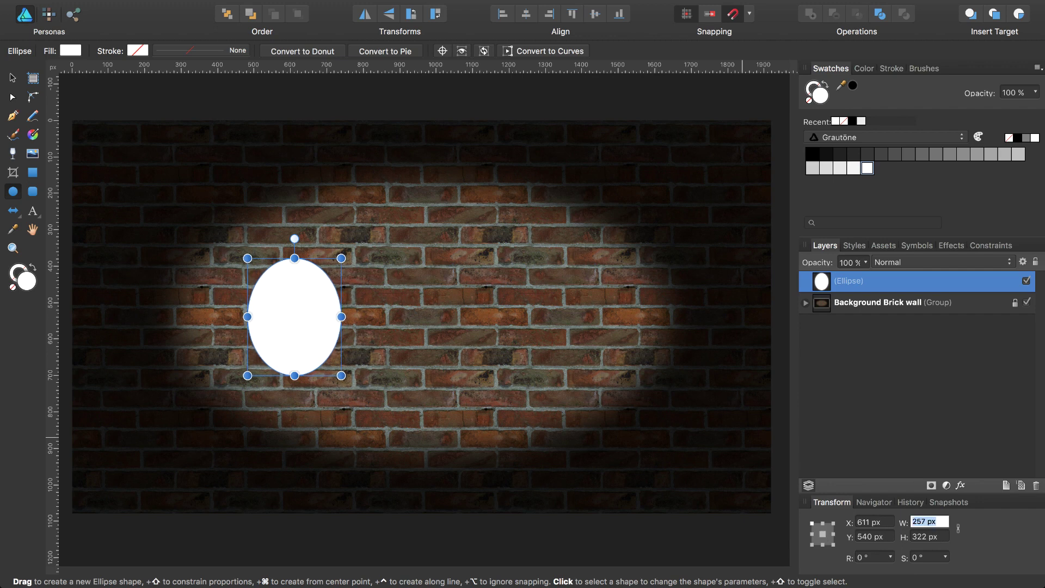
pyautogui.write('252')
pyautogui.press('Return')
pyautogui.write('250')
pyautogui.press('Return')
pyautogui.press('Tab')
pyautogui.write('320')
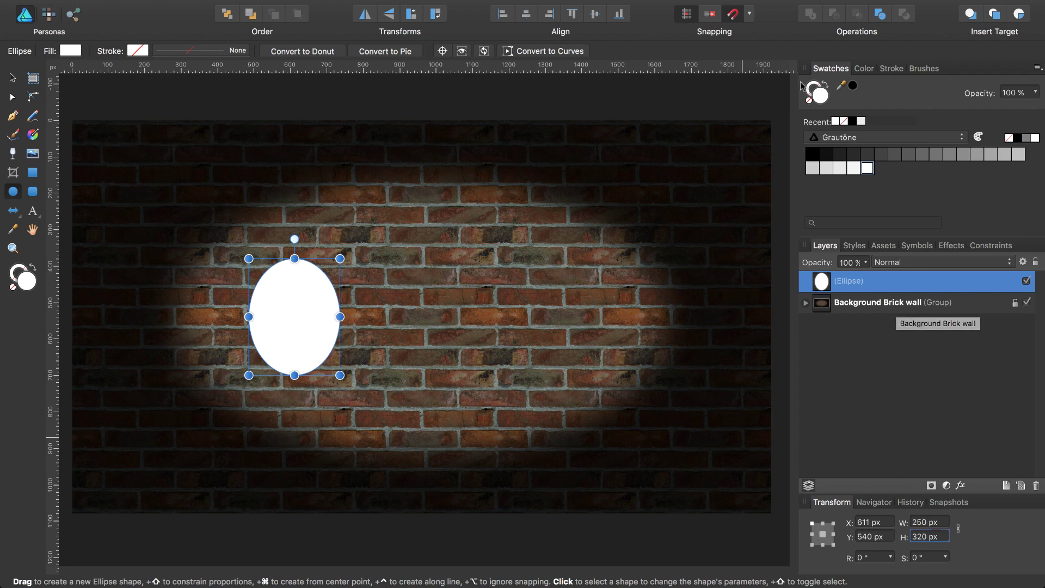
# Step: Remove the ellipse's fill and give it a white outline
pyautogui.click(810, 101)
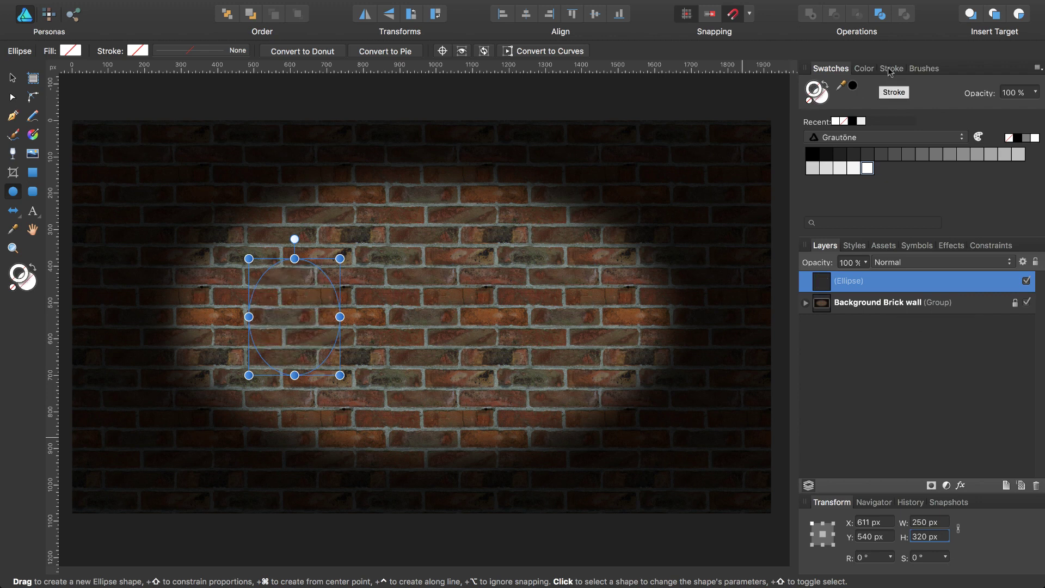
pyautogui.click(868, 169)
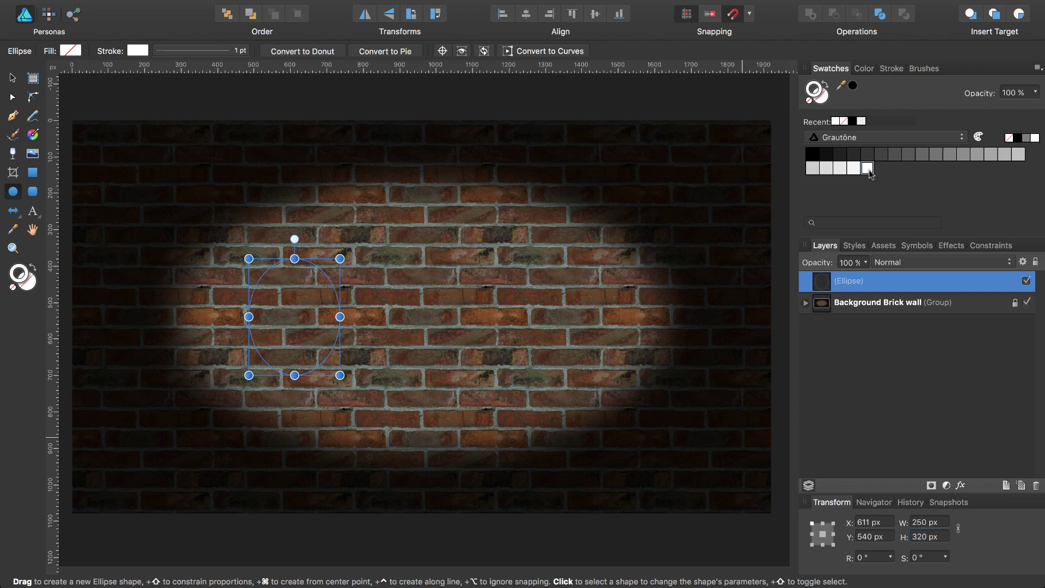
pyautogui.click(891, 69)
# Step: Thicken the ellipse's white stroke to 5 pt
pyautogui.moveTo(874, 105); pyautogui.dragTo(885, 105)
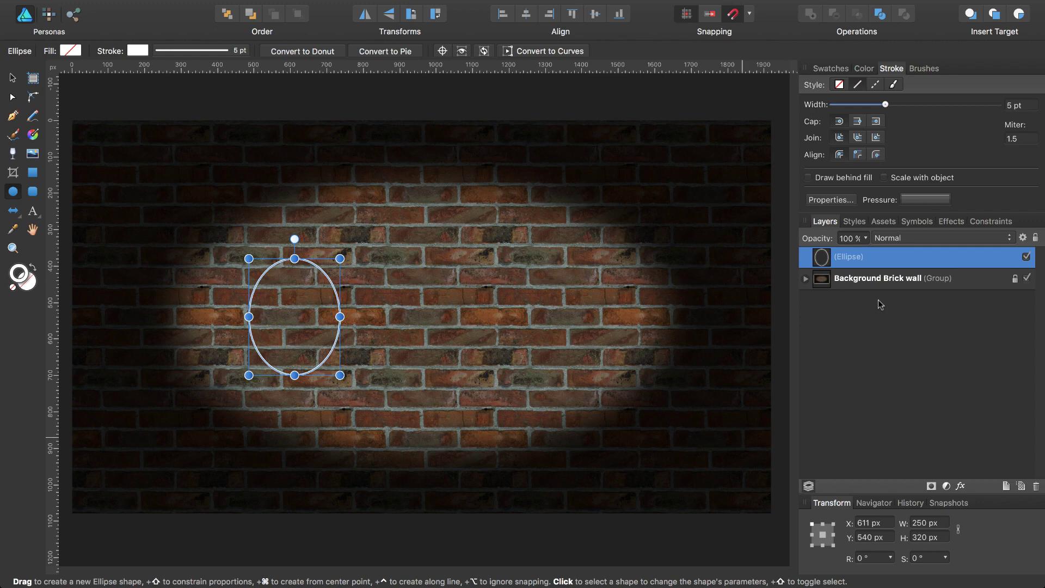
pyautogui.press('p')
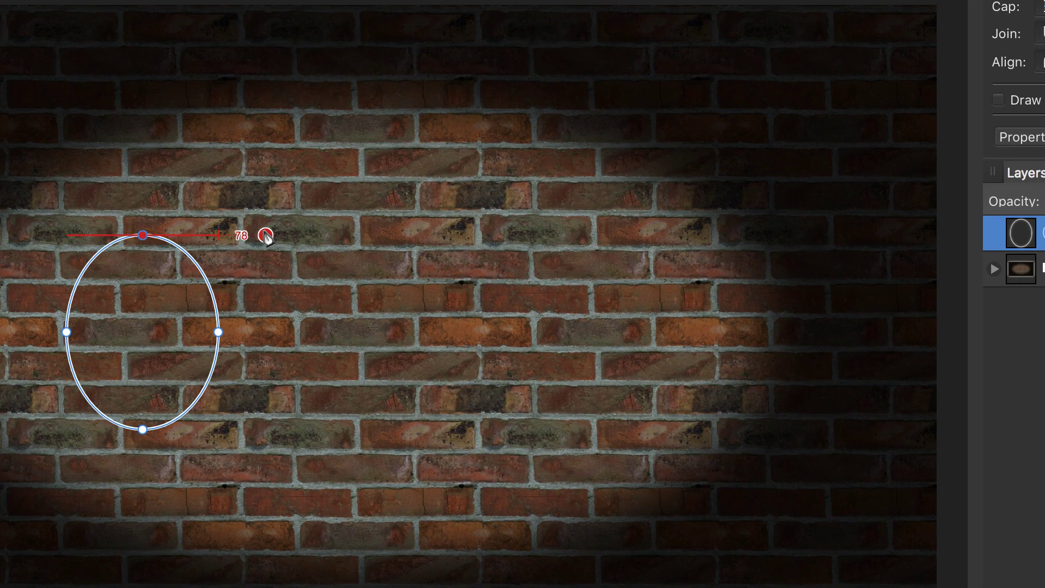
# Step: Draw the P's vertical stem and rectangular bowl with the Pen tool
pyautogui.click(266, 236)
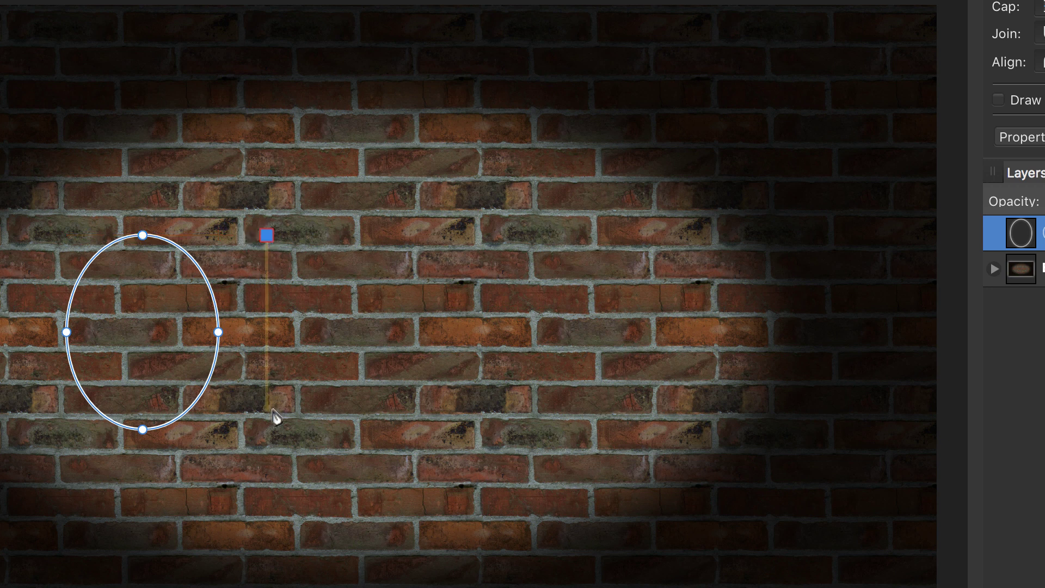
pyautogui.click(267, 430)
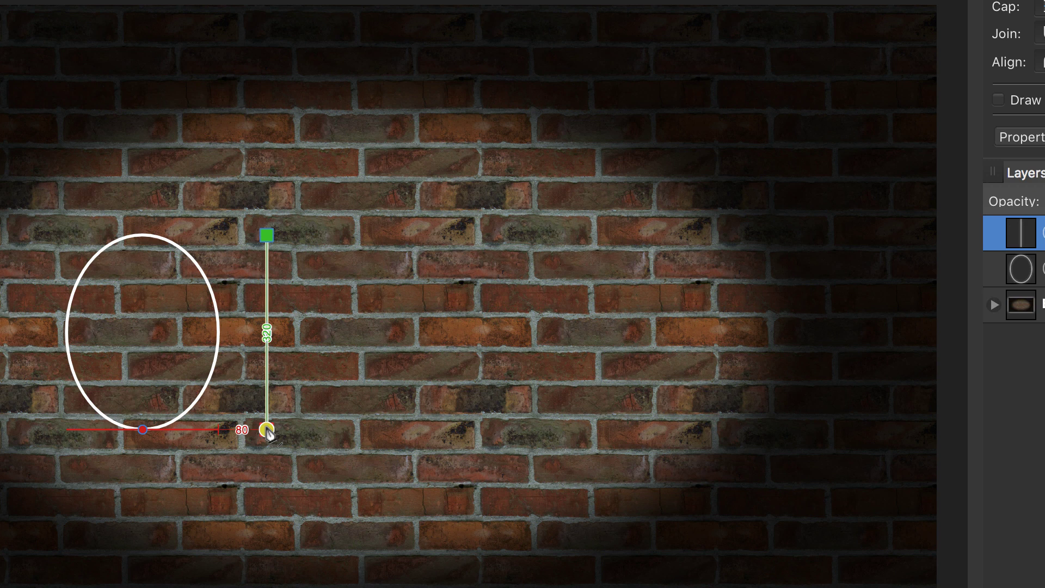
pyautogui.hotkey('ctrl', 'z')
pyautogui.click(267, 430)
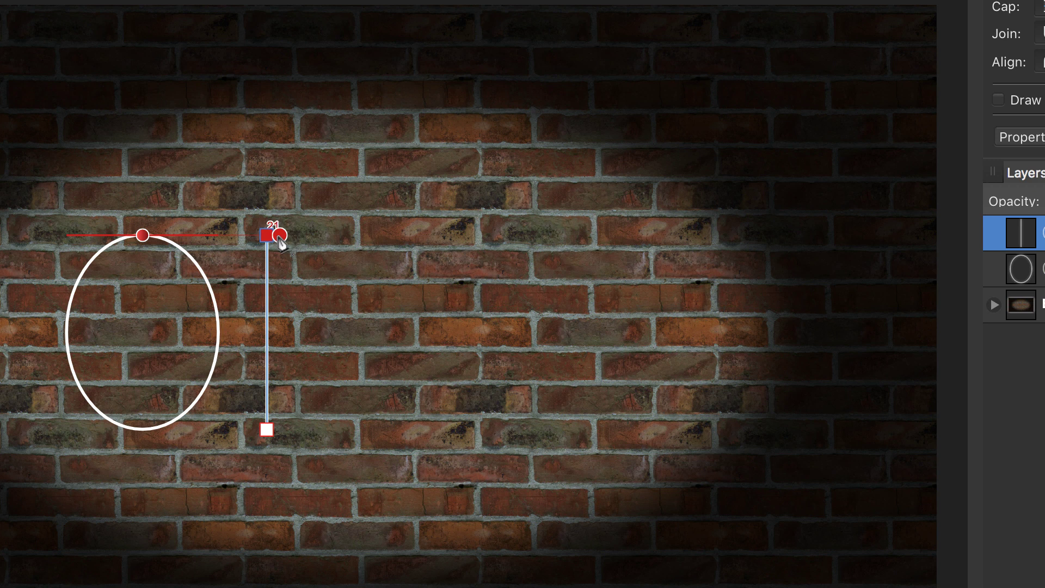
pyautogui.click(278, 237)
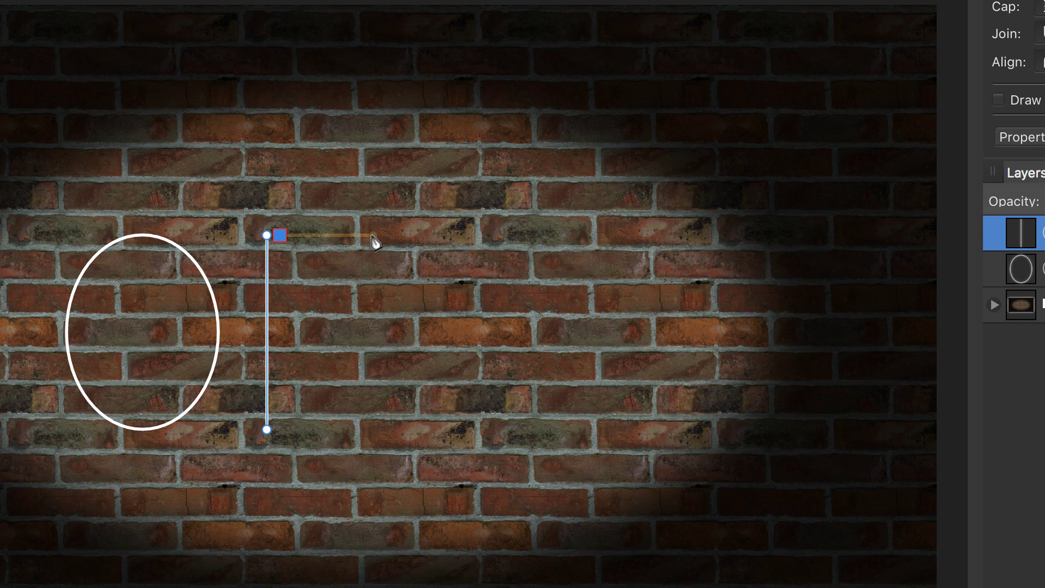
pyautogui.click(373, 235)
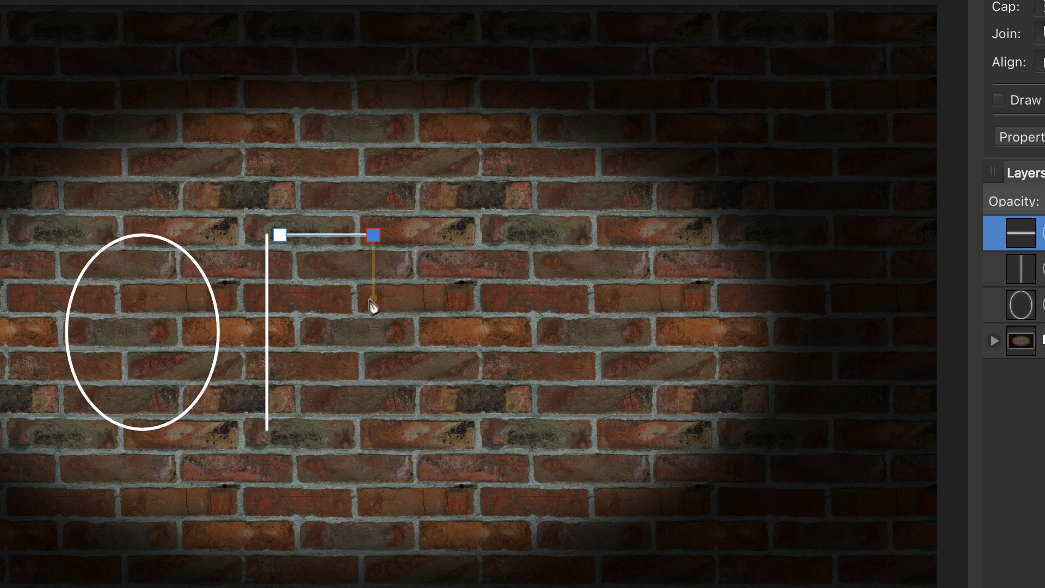
pyautogui.click(372, 333)
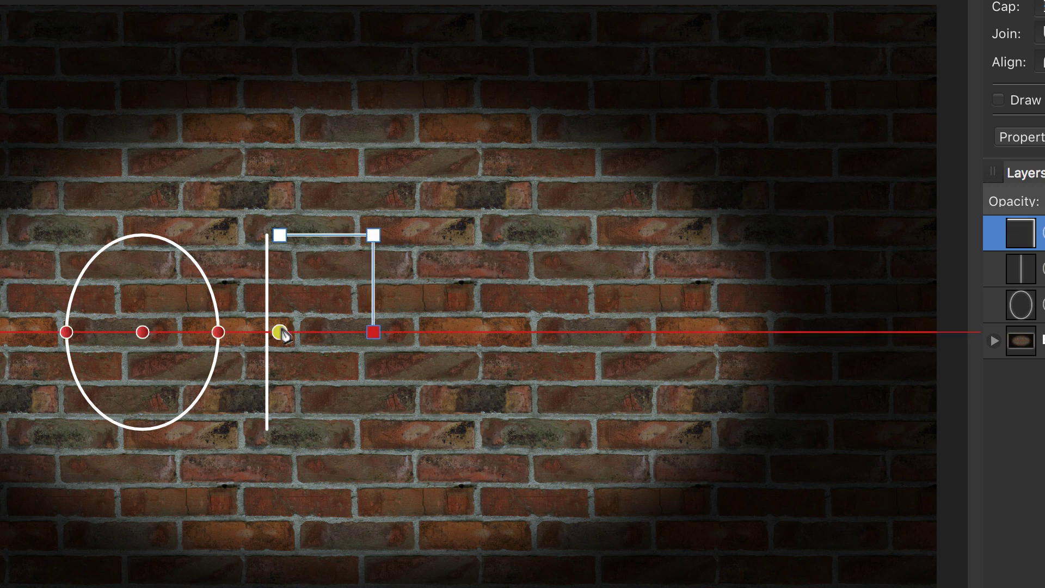
pyautogui.click(279, 332)
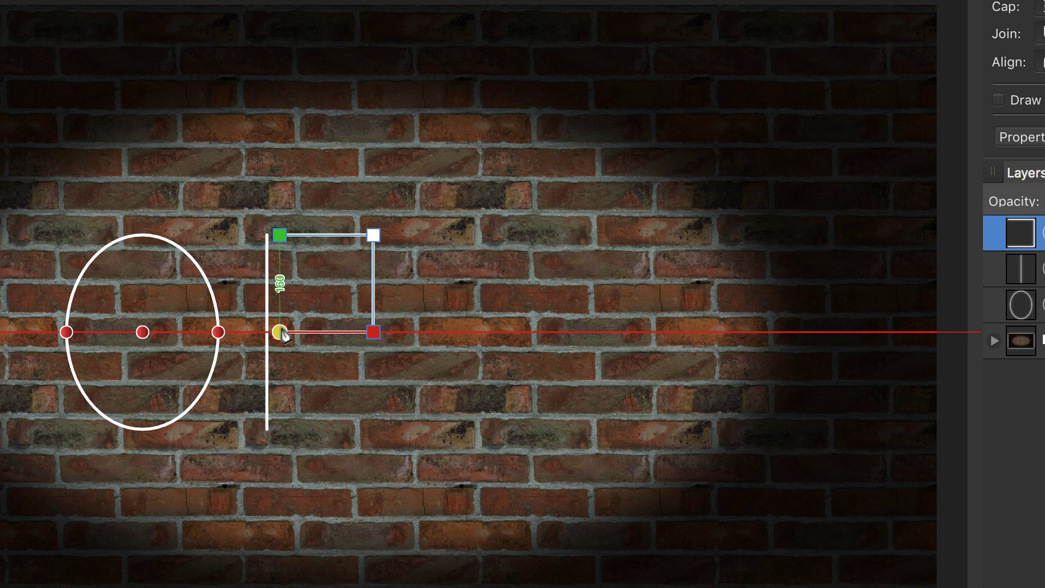
# Step: Round the bowl's two right corners and group the bowl with the stem
pyautogui.press('c')
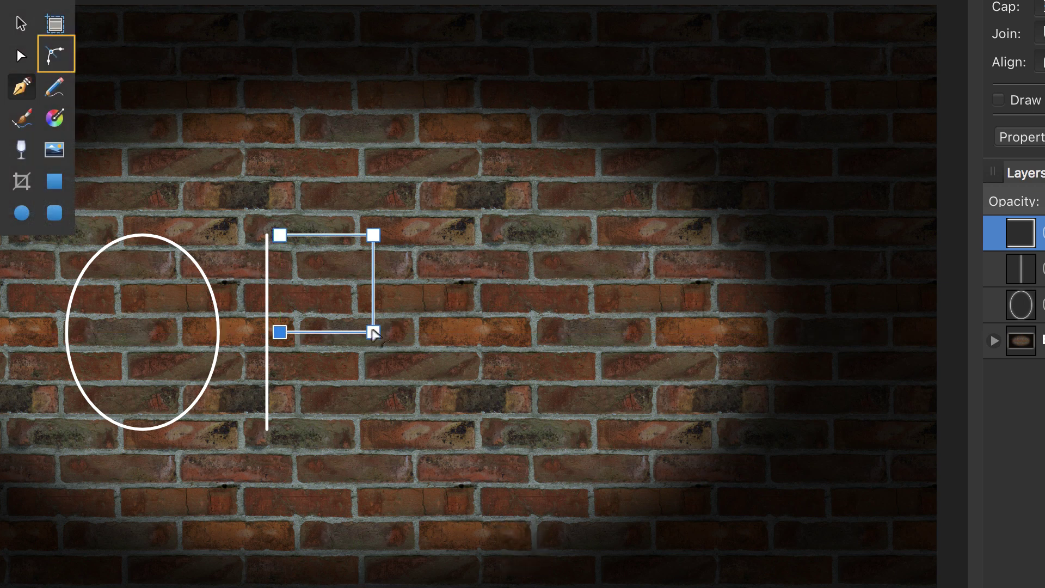
pyautogui.click(374, 332)
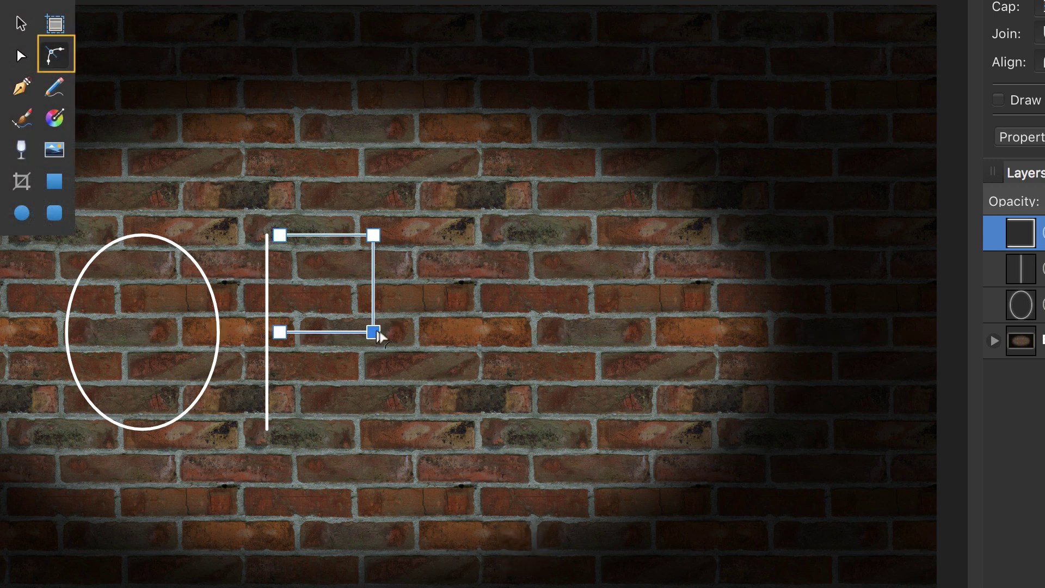
pyautogui.keyDown('shift'); pyautogui.click(374, 236); pyautogui.keyUp('shift')
pyautogui.moveTo(374, 235); pyautogui.dragTo(322, 258)
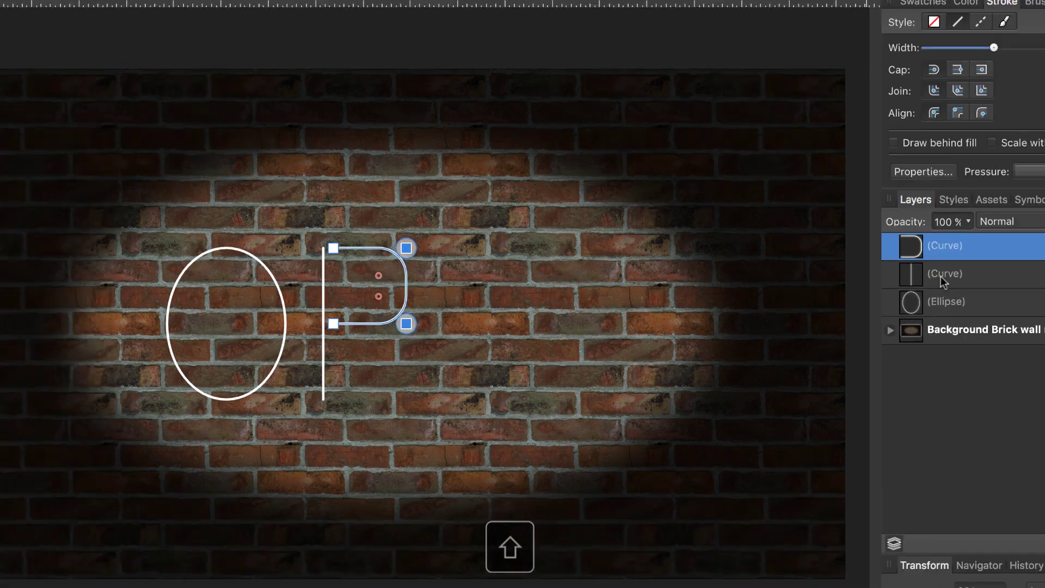
pyautogui.keyDown('shift'); pyautogui.click(845, 278); pyautogui.keyUp('shift')
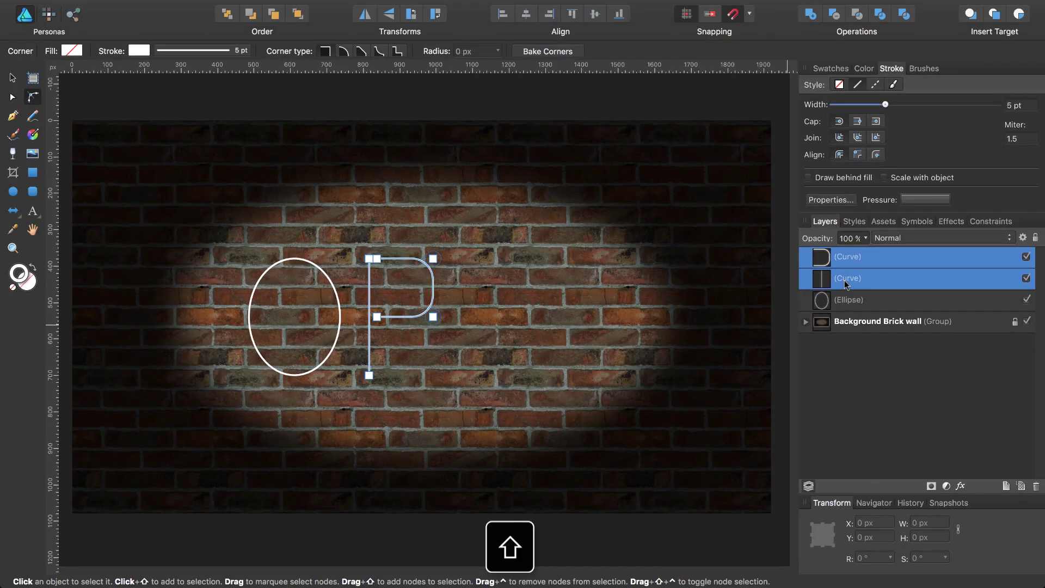
pyautogui.press('super+g')
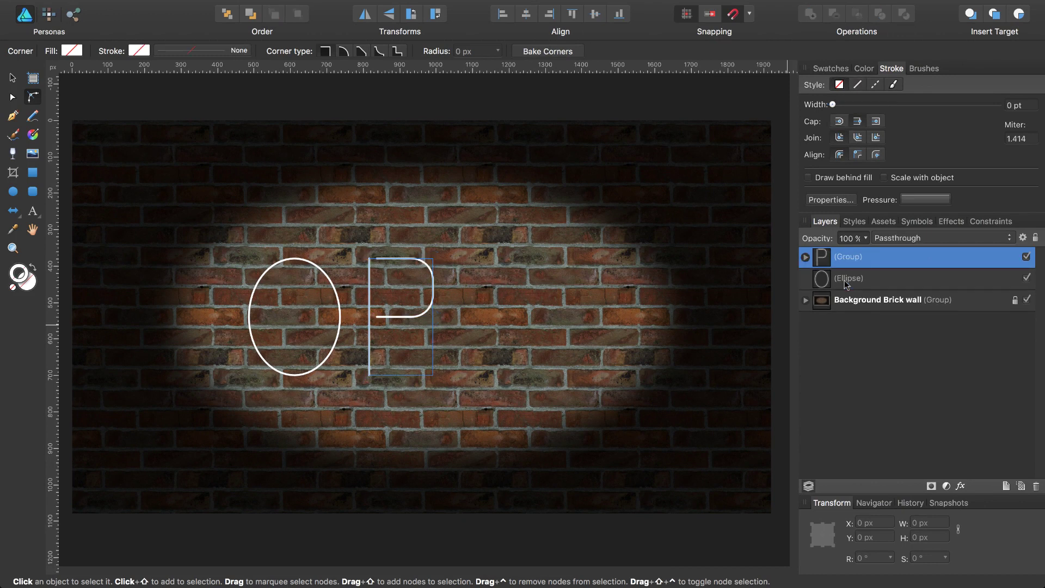
pyautogui.press('p')
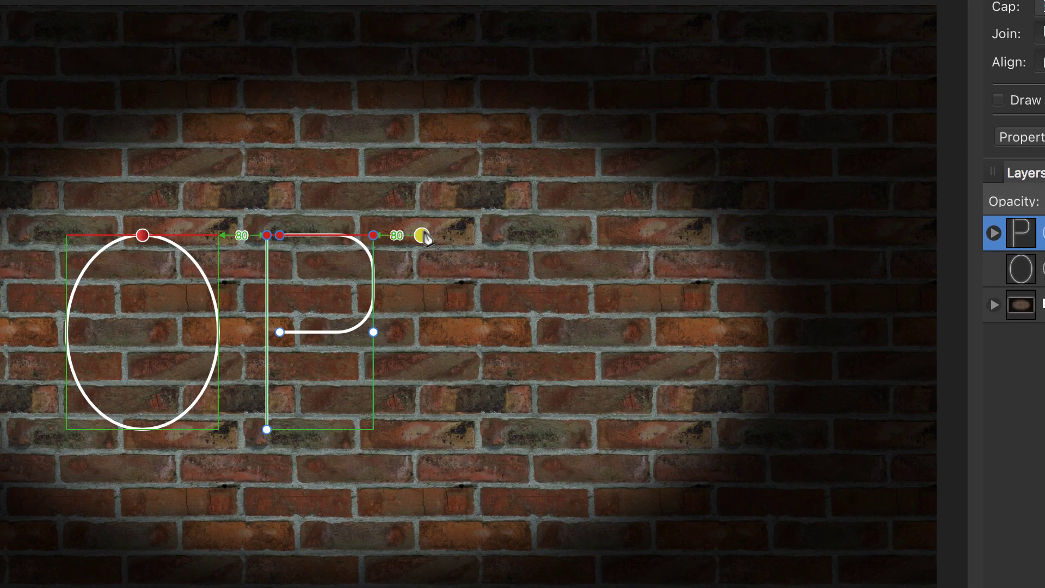
# Step: Pen-draw the E's upright stem and its bottom bar beside the P
pyautogui.click(422, 235)
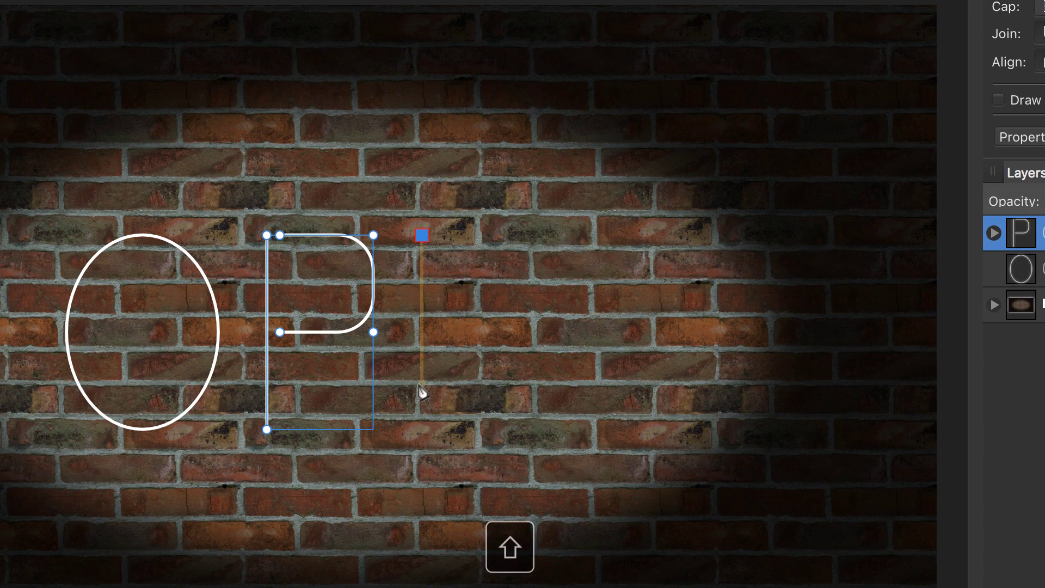
pyautogui.keyDown('shift'); pyautogui.click(422, 430); pyautogui.keyUp('shift')
pyautogui.press('Escape')
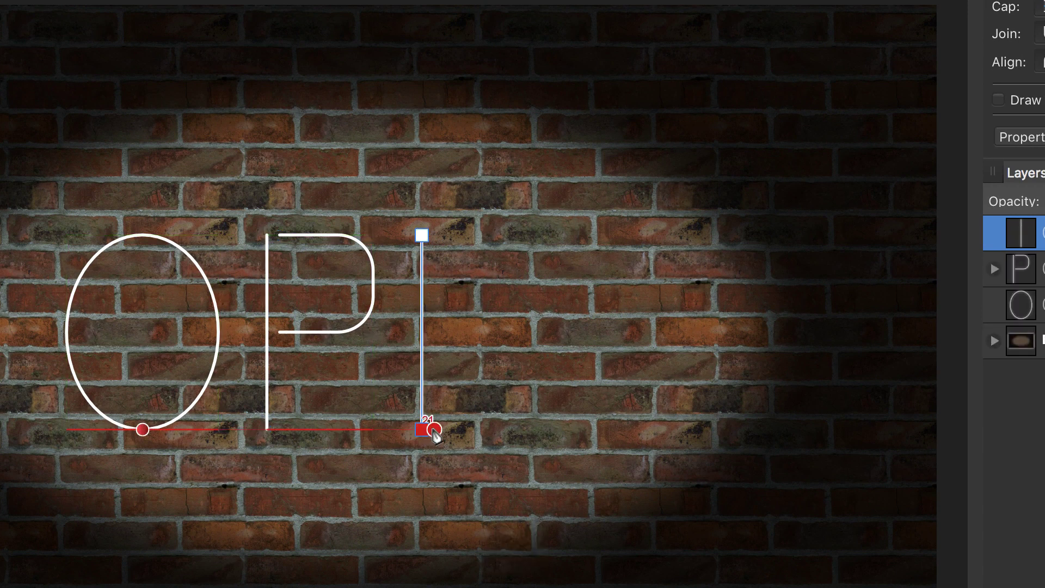
pyautogui.keyDown('shift'); pyautogui.click(435, 430); pyautogui.keyUp('shift')
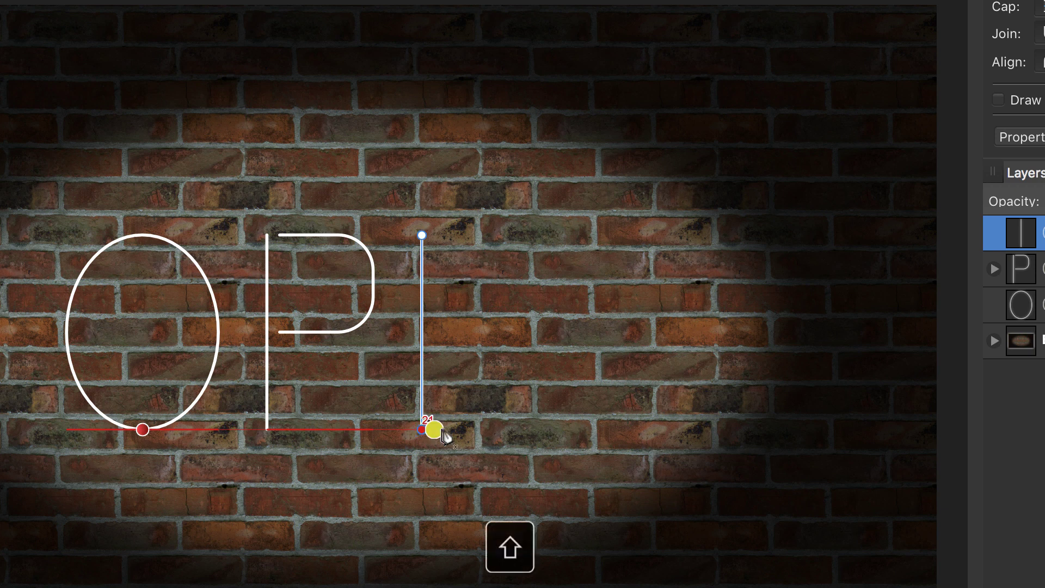
pyautogui.click(520, 430)
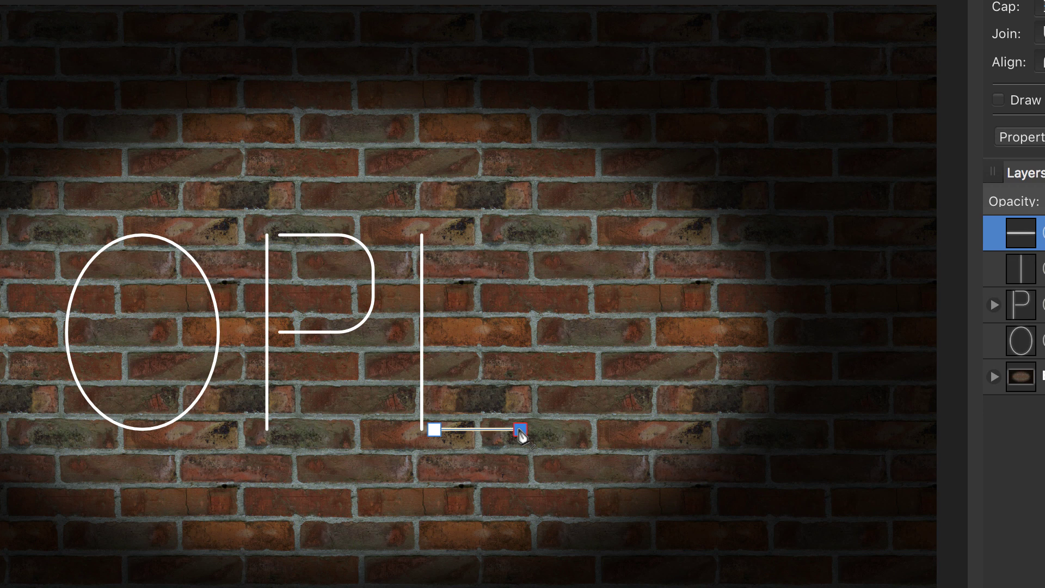
# Step: Duplicate the bottom bar to form the E's top and middle bars
pyautogui.press('v')
pyautogui.click(519, 432)
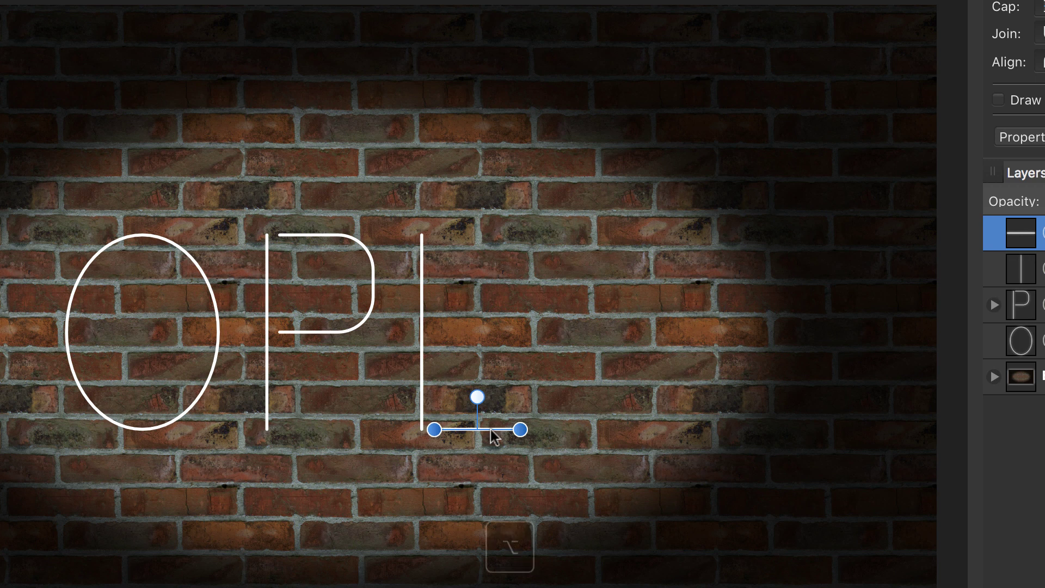
pyautogui.moveTo(491, 429); pyautogui.dragTo(486, 329)
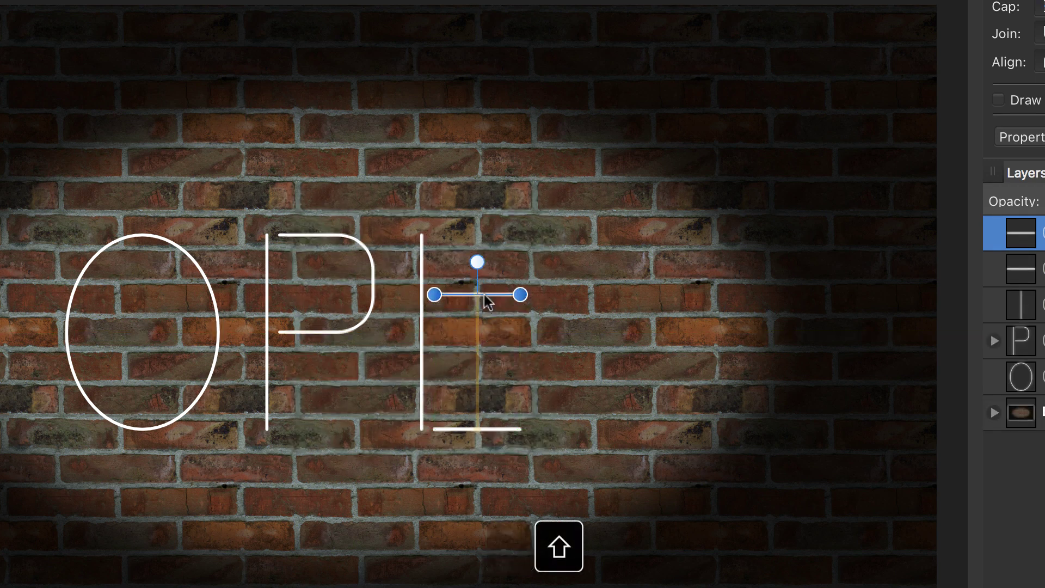
pyautogui.moveTo(485, 329); pyautogui.dragTo(482, 238)
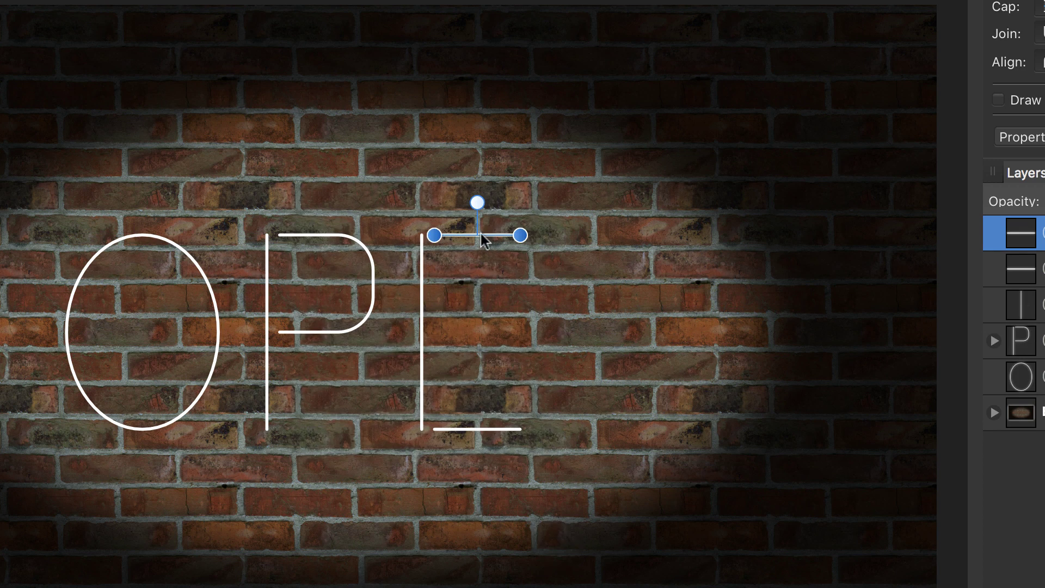
pyautogui.moveTo(481, 234)
pyautogui.mouseDown()
pyautogui.moveTo(485, 328)
pyautogui.moveTo(502, 332)
pyautogui.mouseUp()
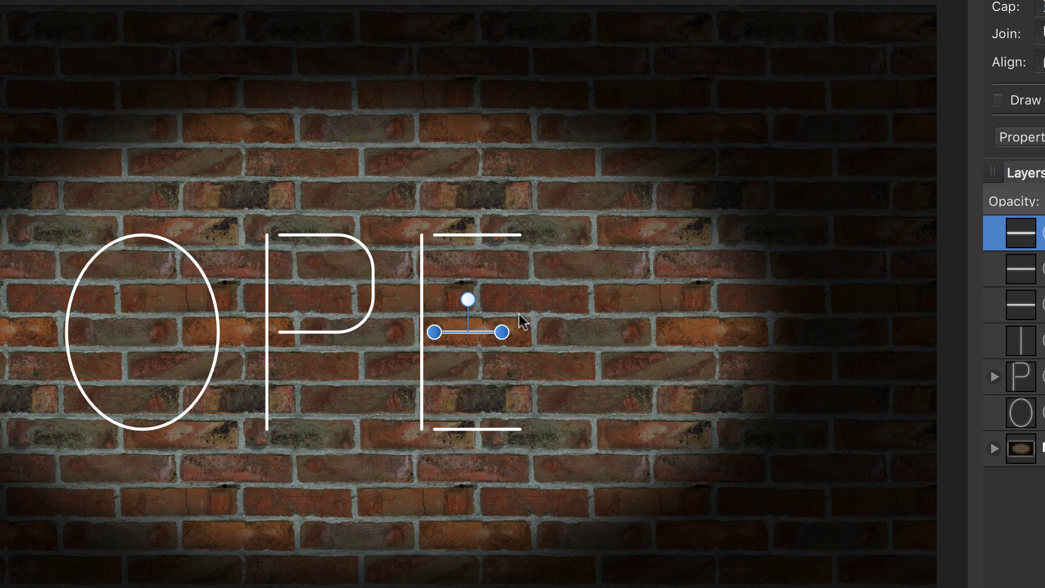
# Step: Copy the stem to the E's right, then group the four E strokes
pyautogui.click(422, 278)
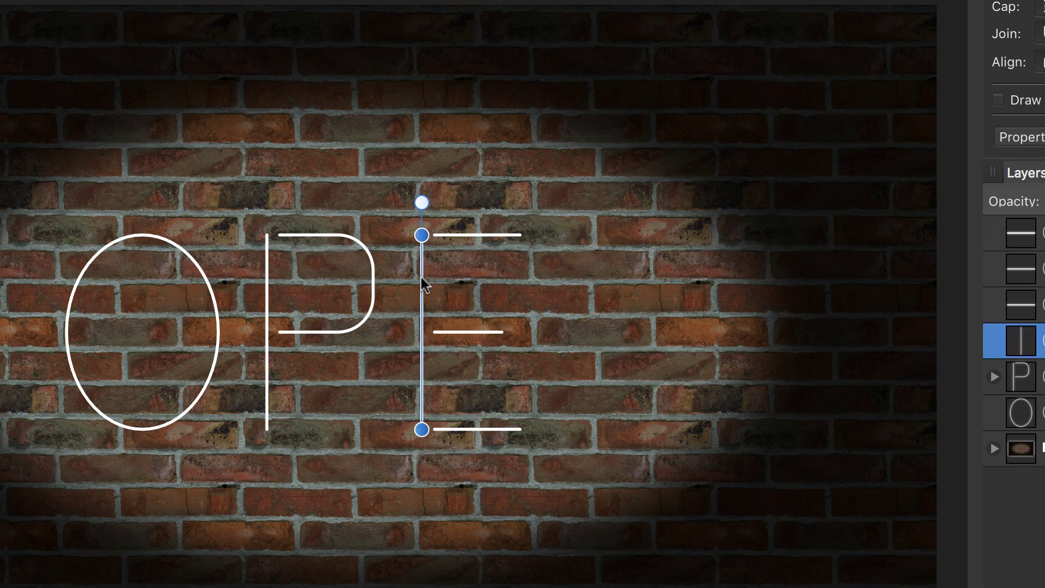
pyautogui.moveTo(422, 278); pyautogui.dragTo(570, 283)
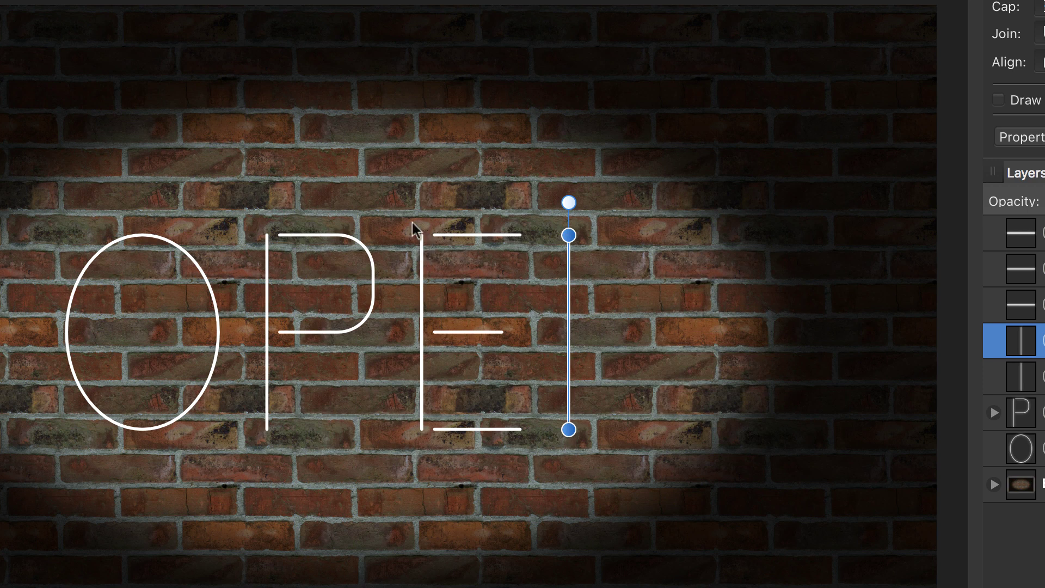
pyautogui.moveTo(412, 223); pyautogui.dragTo(534, 439)
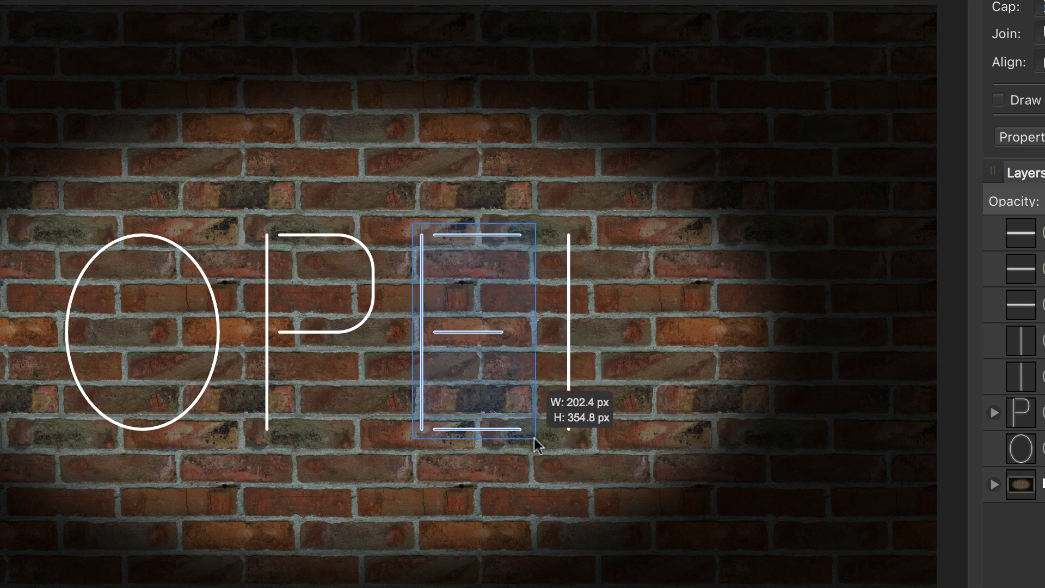
pyautogui.press('super+g')
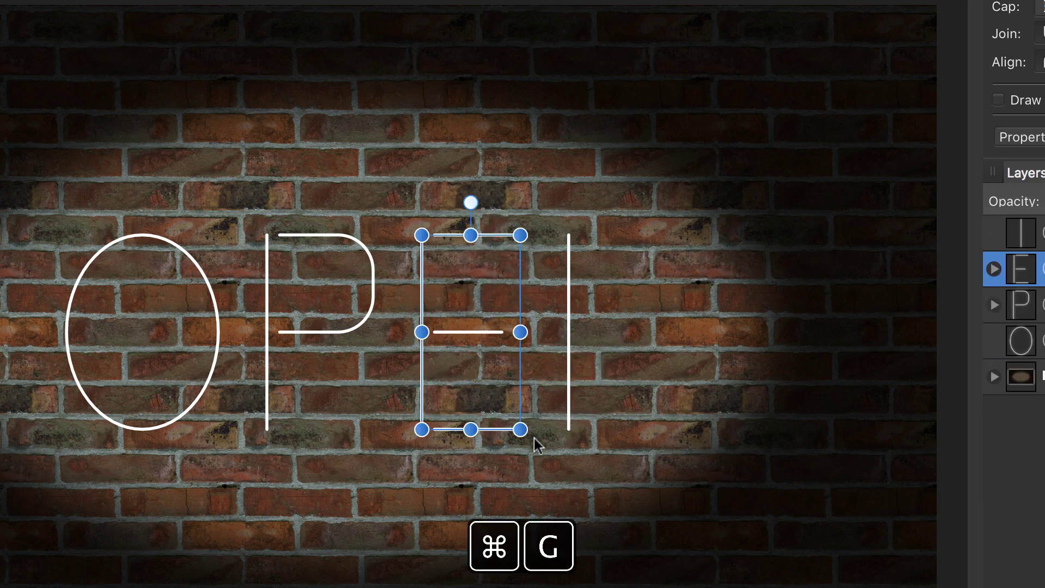
pyautogui.click(569, 347)
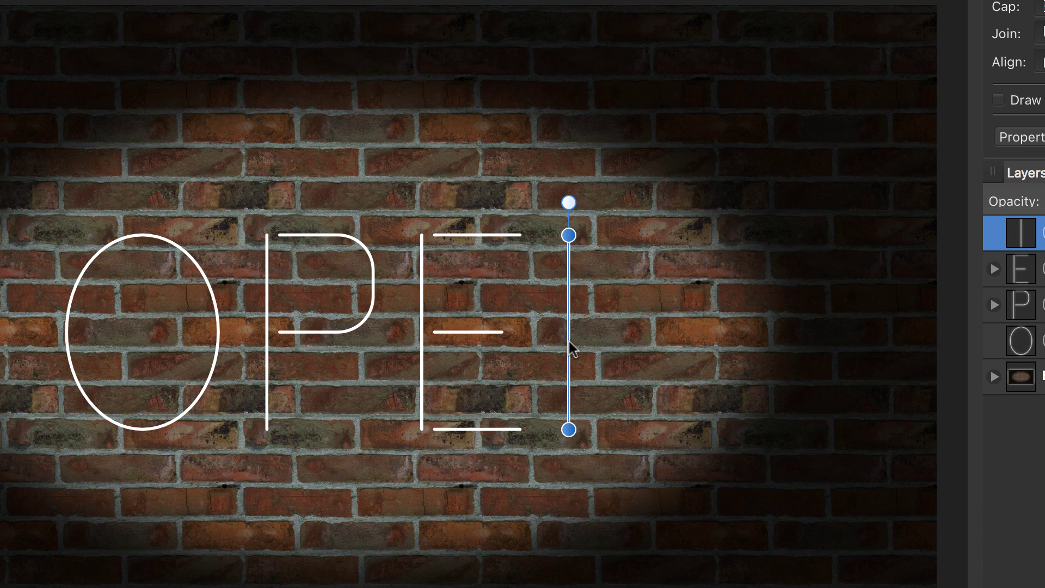
# Step: Copy the upright as the N's right side and bend a duplicate into the diagonal
pyautogui.press('alt')
pyautogui.press('shift')
pyautogui.moveTo(569, 341); pyautogui.dragTo(680, 336)
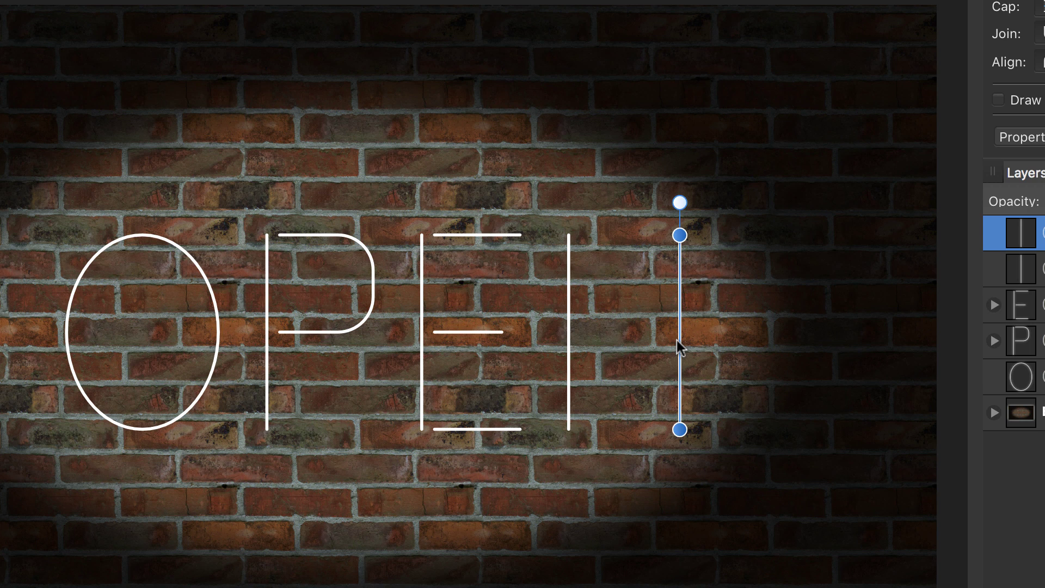
pyautogui.press('super+c')
pyautogui.press('super+v')
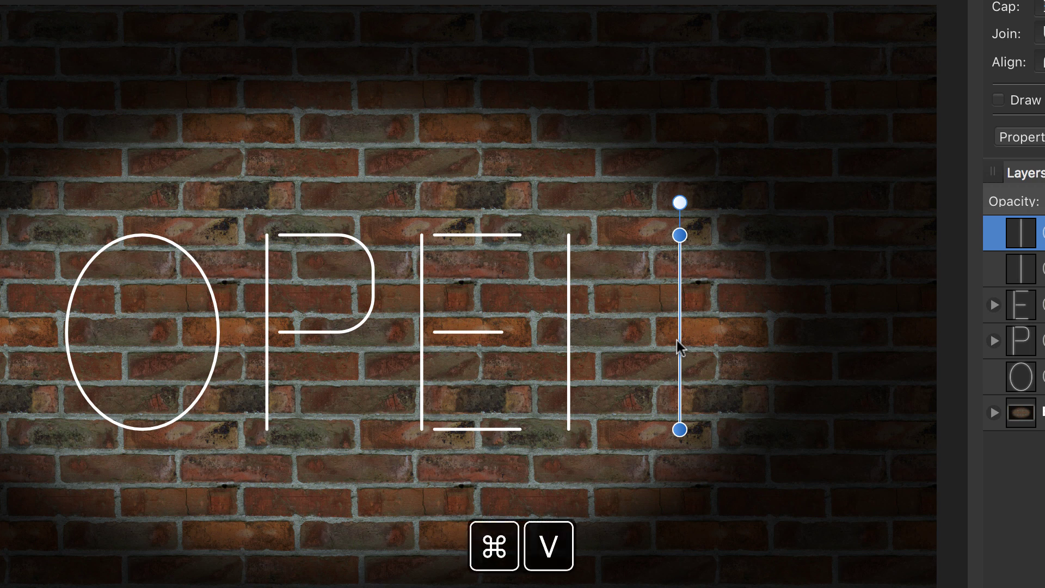
pyautogui.press('a')
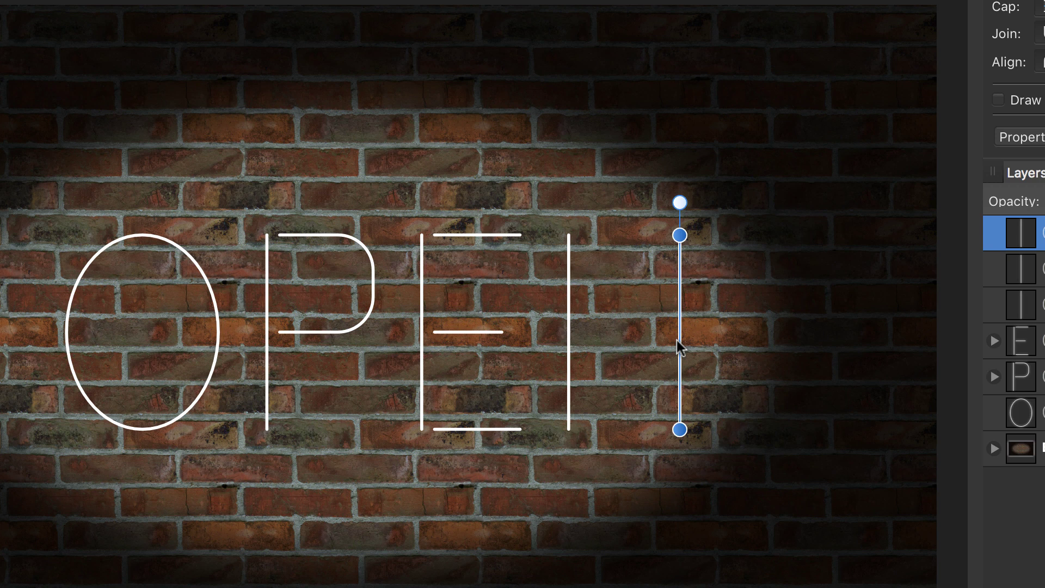
pyautogui.click(680, 236)
pyautogui.moveTo(680, 236); pyautogui.dragTo(569, 237)
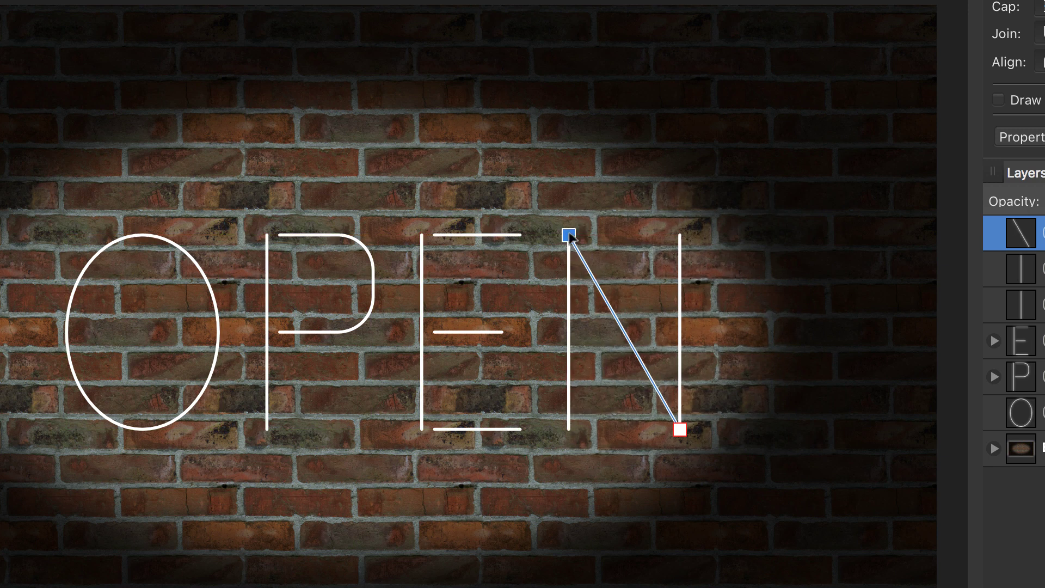
# Step: Adjust the diagonal's top end and shorten the N's right upright from the bottom
pyautogui.click(587, 267)
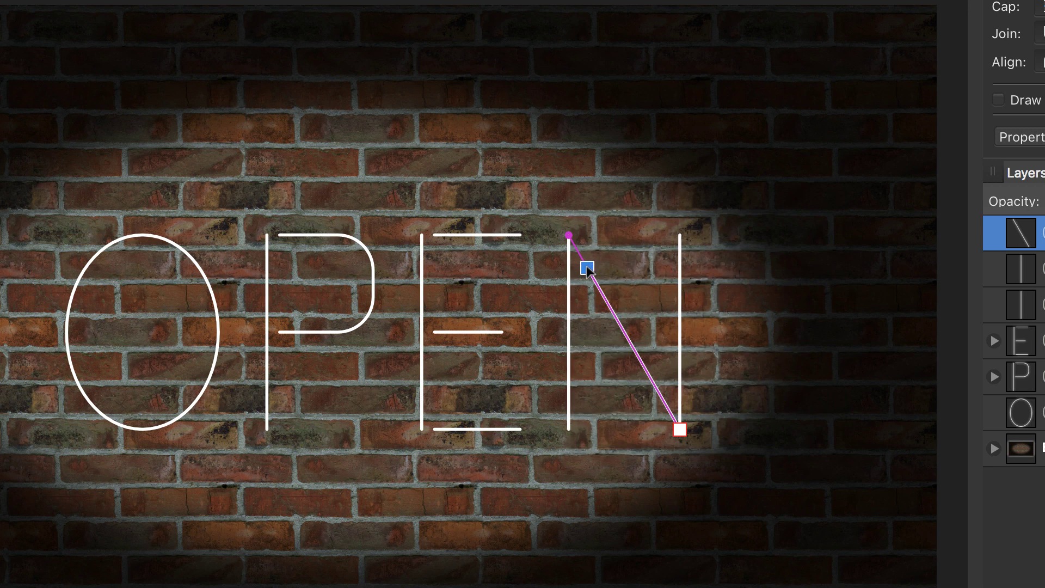
pyautogui.moveTo(588, 268); pyautogui.dragTo(592, 272)
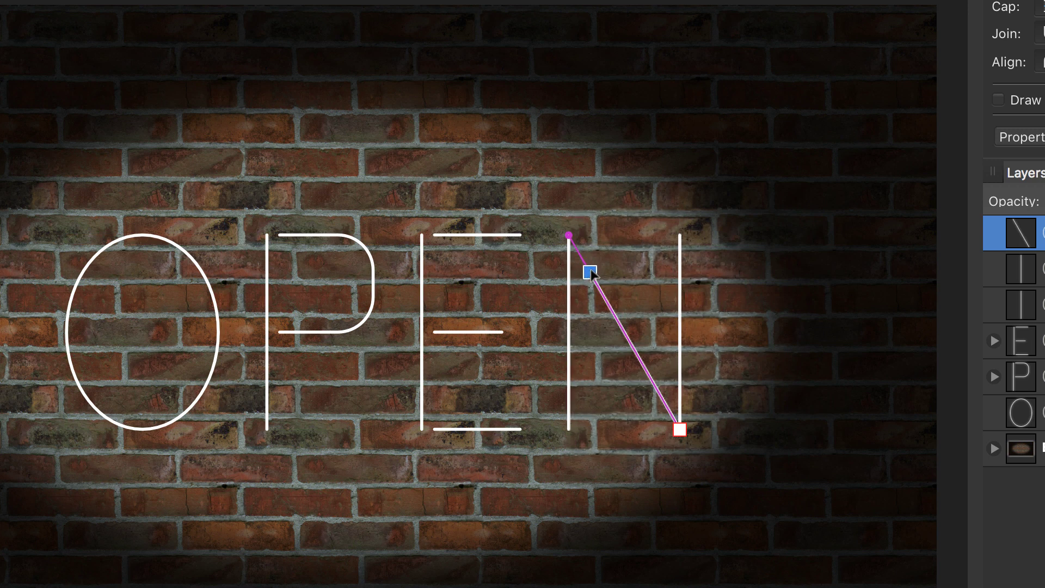
pyautogui.moveTo(592, 272); pyautogui.dragTo(584, 259)
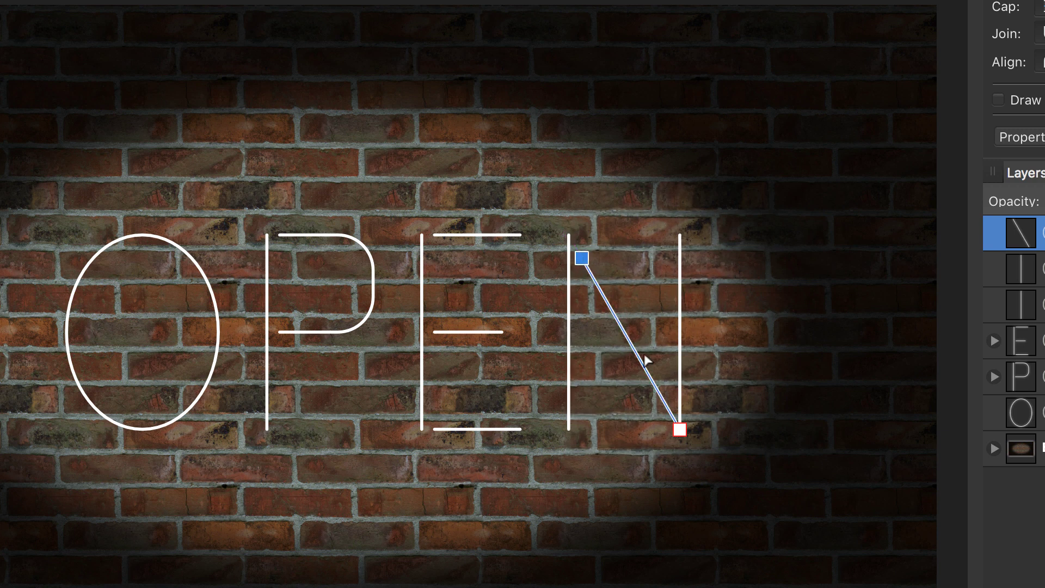
pyautogui.click(679, 400)
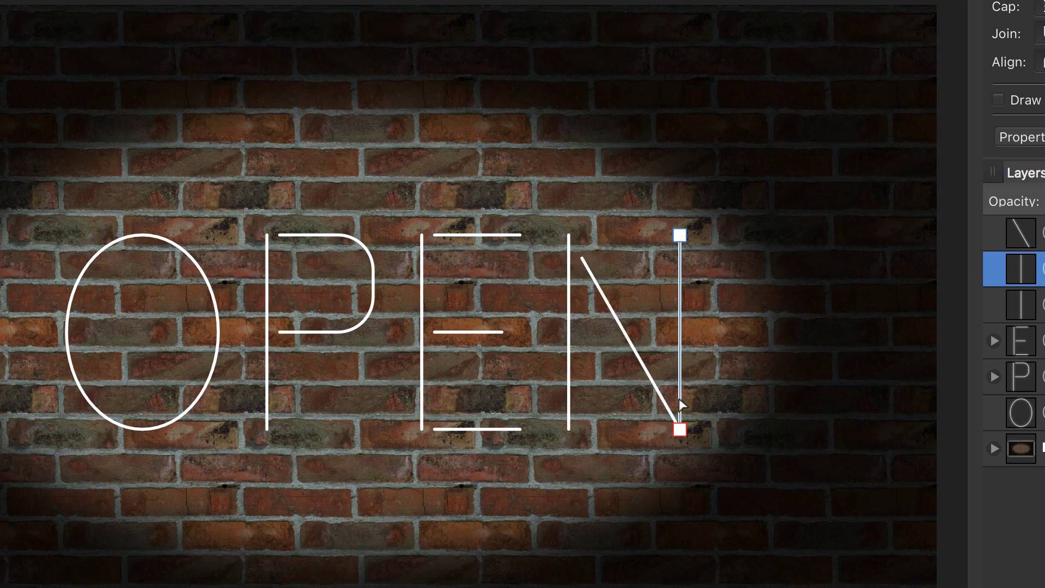
pyautogui.click(679, 429)
pyautogui.moveTo(680, 428); pyautogui.dragTo(680, 404)
# Step: Group the diagonal and both uprights as the letter N
pyautogui.press('v')
pyautogui.keyDown('shift'); pyautogui.click(628, 341); pyautogui.keyUp('shift')
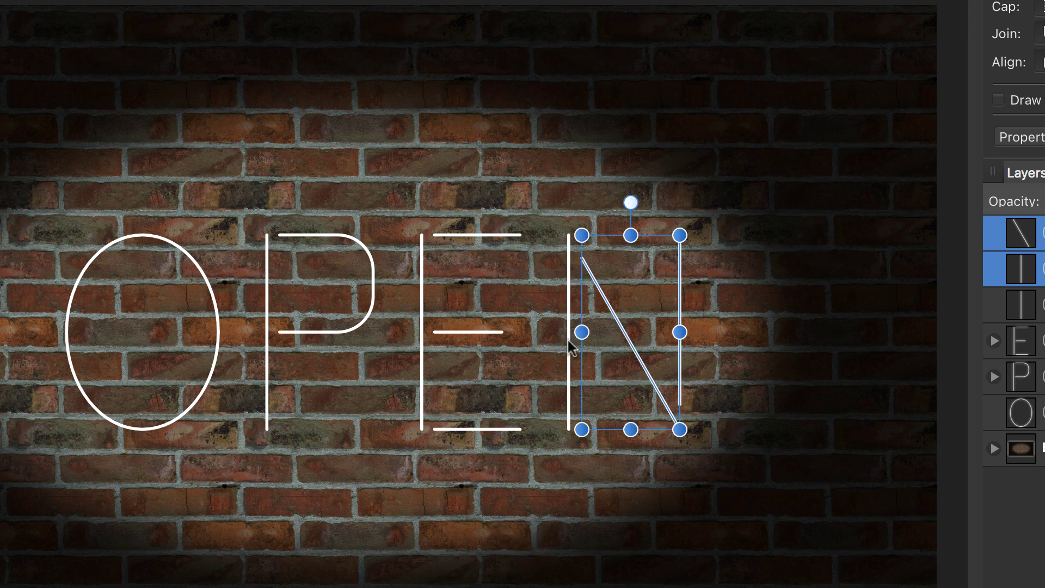
pyautogui.keyDown('shift'); pyautogui.click(568, 342); pyautogui.keyUp('shift')
pyautogui.press('super+g')
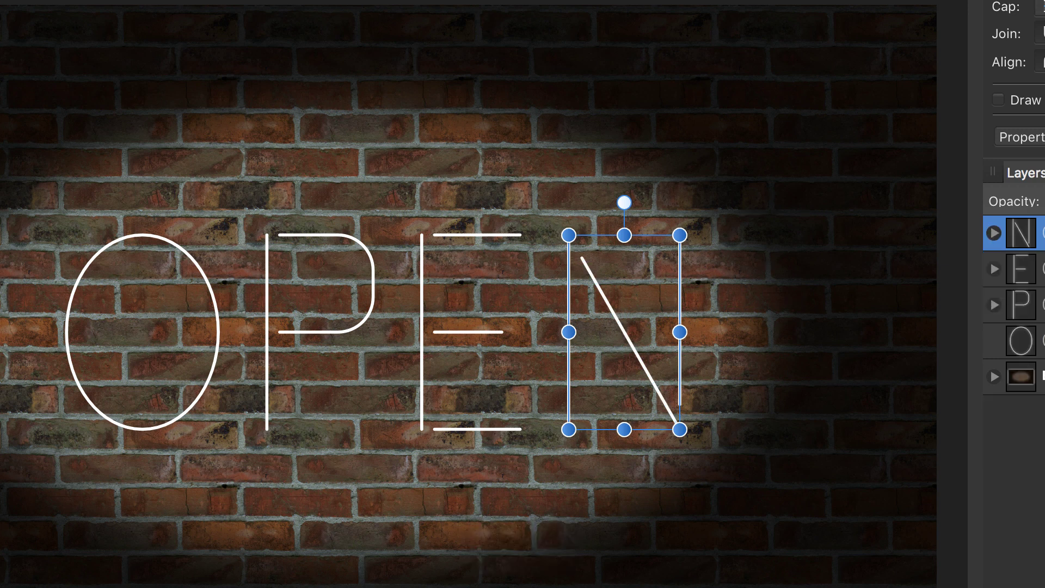
pyautogui.keyDown('shift'); pyautogui.click(997, 340); pyautogui.keyUp('shift')
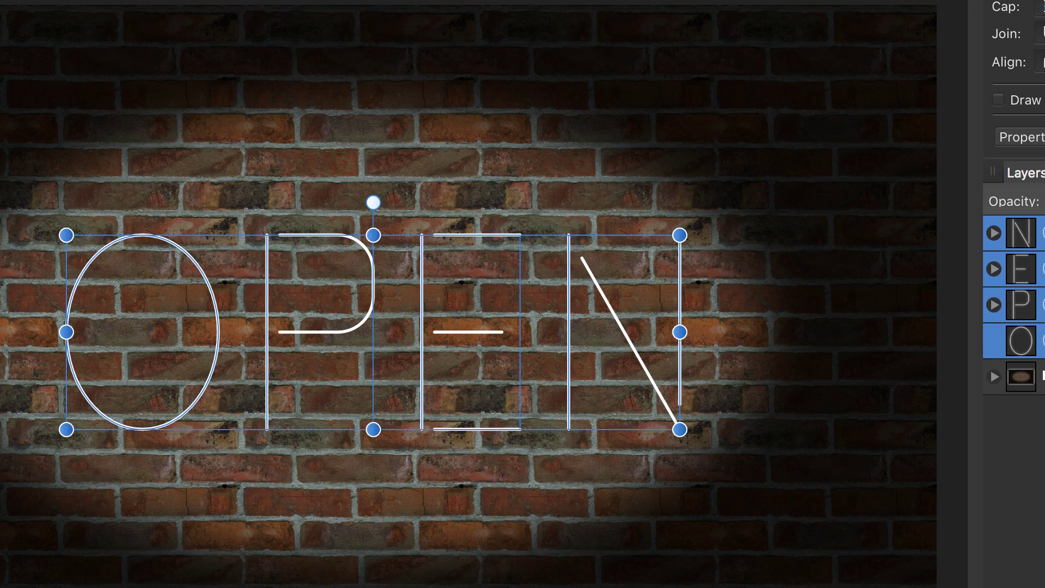
# Step: Group O, P, E and N together and centre the group horizontally at 960 px
pyautogui.press('super+g')
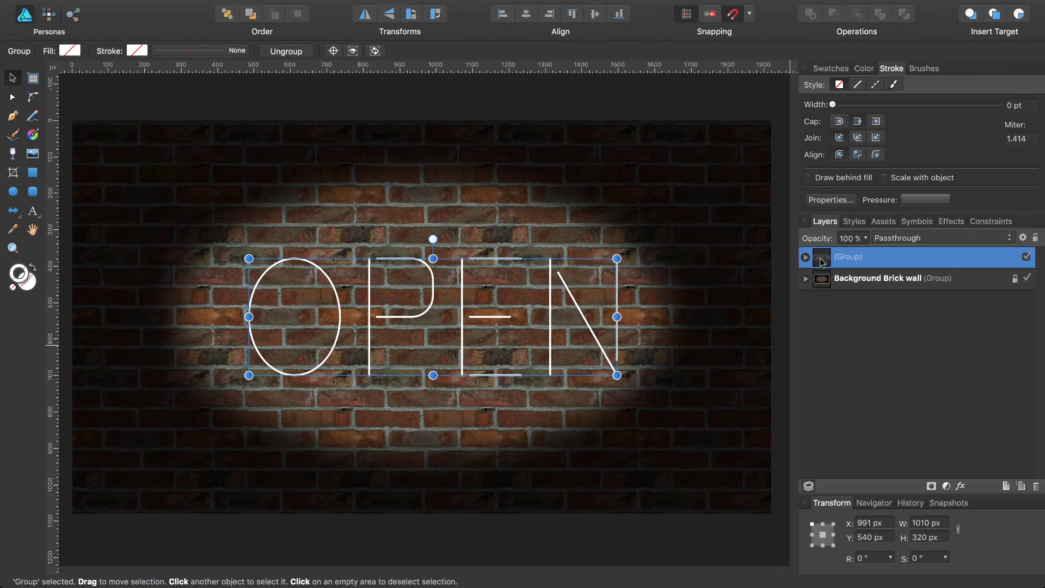
pyautogui.click(527, 14)
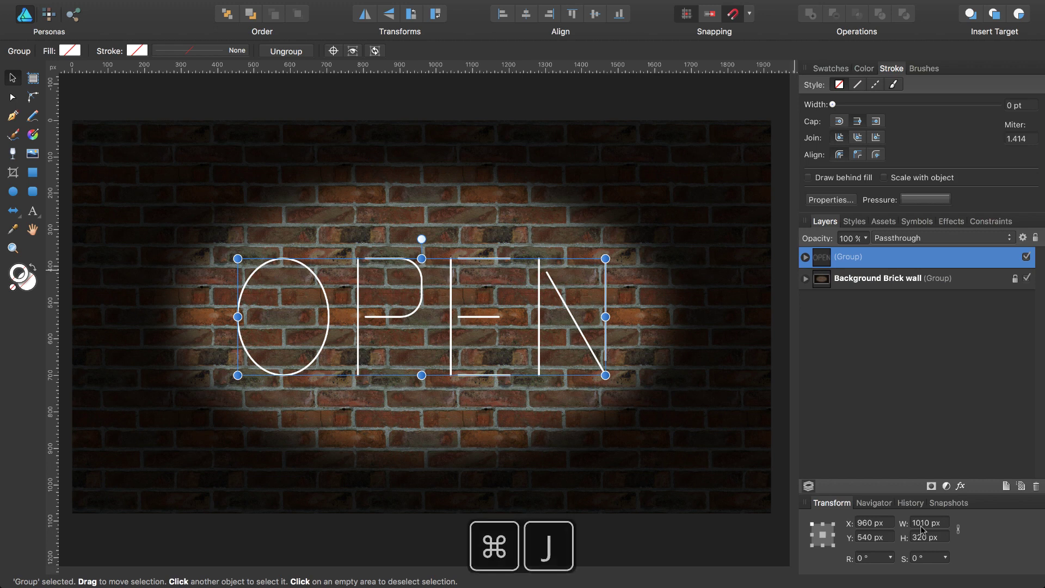
# Step: Duplicate the OPEN group with Cmd+J to stack extra copies
pyautogui.press('super+j')
pyautogui.press('super+j')
pyautogui.press('super+j')
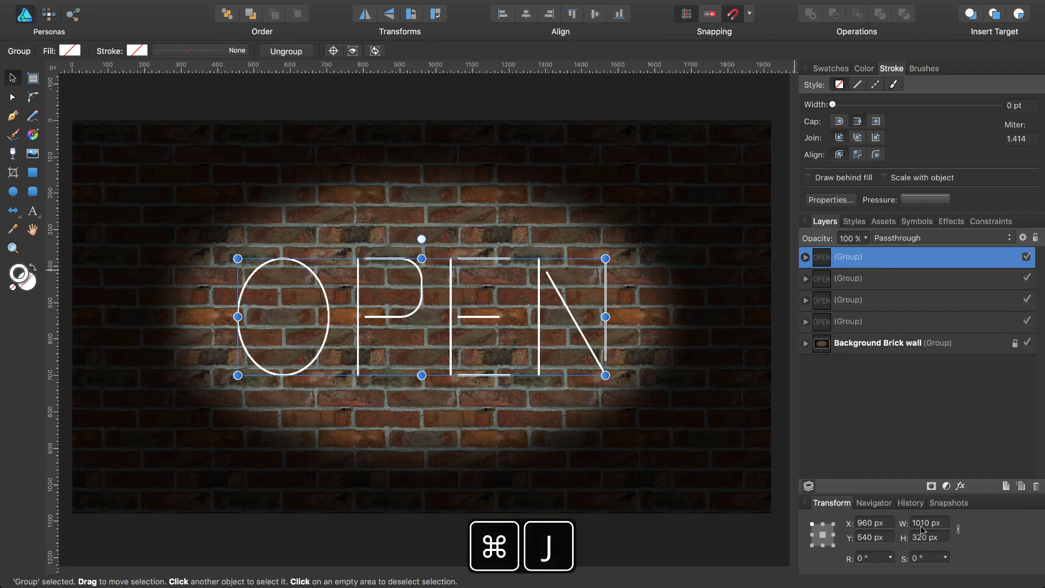
pyautogui.press('super+j')
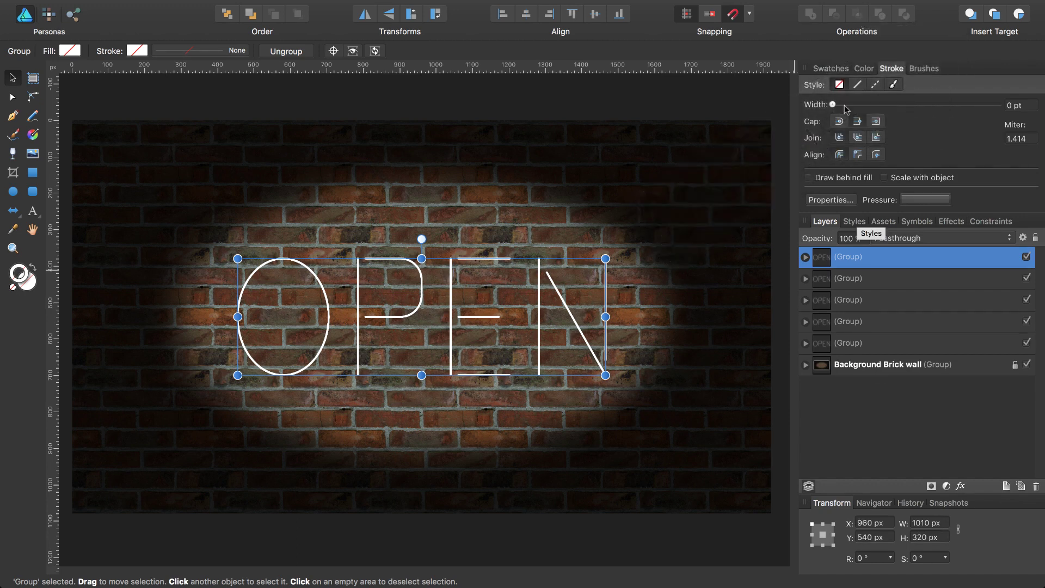
# Step: Create a document palette named 'Neon signs' and add white as a global colour
pyautogui.click(830, 70)
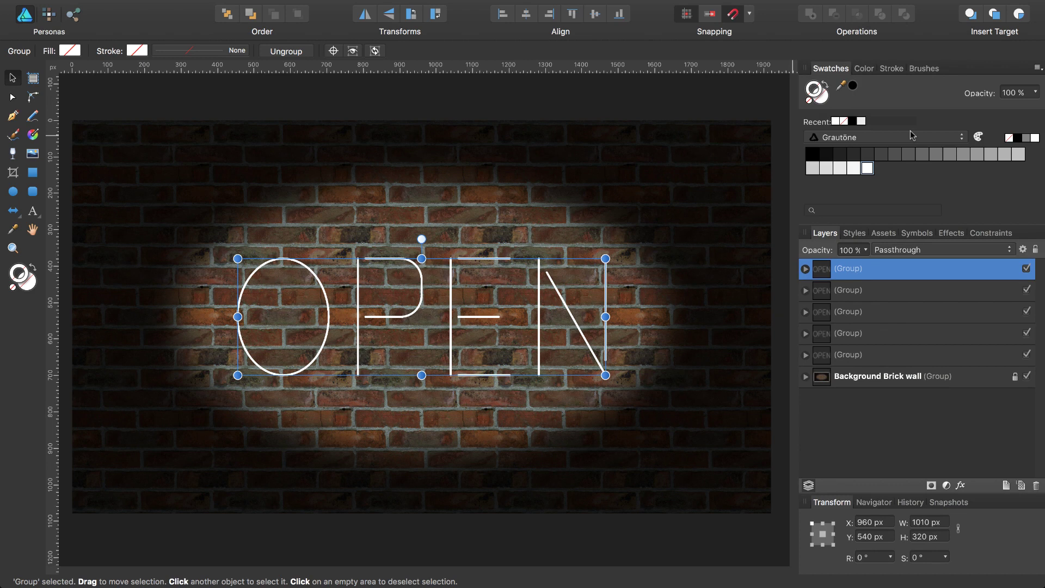
pyautogui.click(1038, 68)
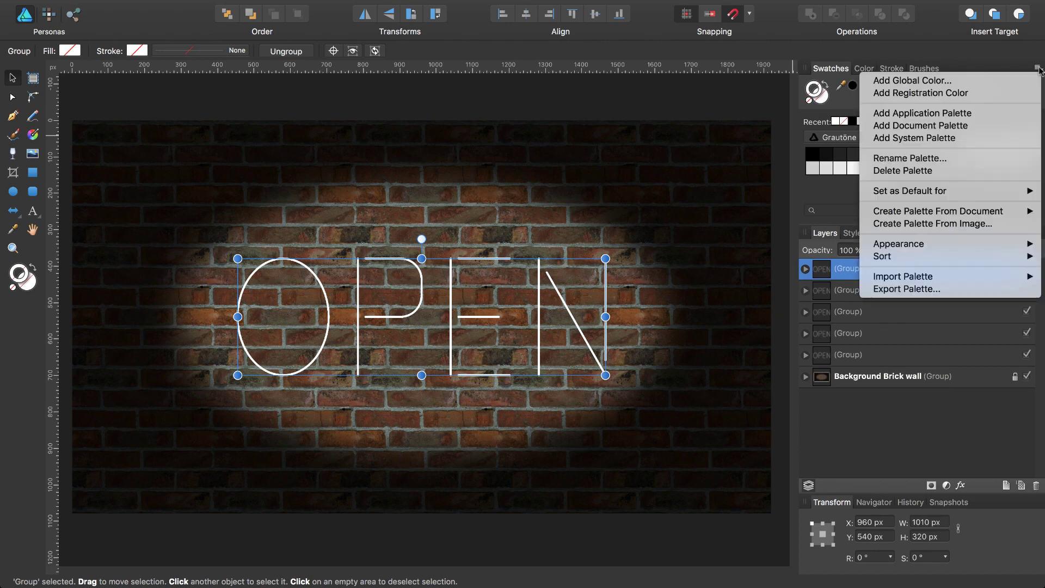
pyautogui.click(932, 126)
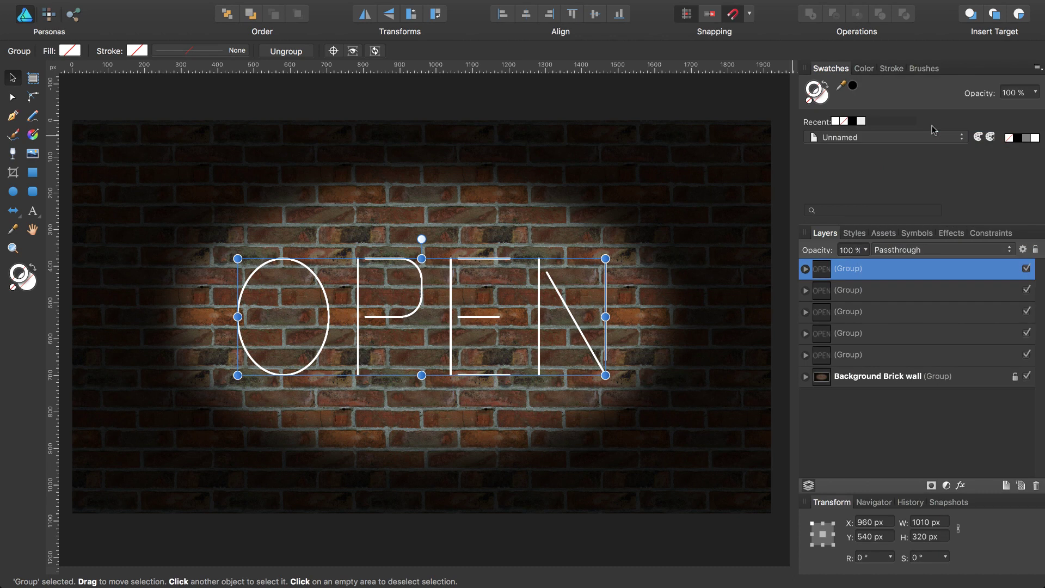
pyautogui.click(1039, 68)
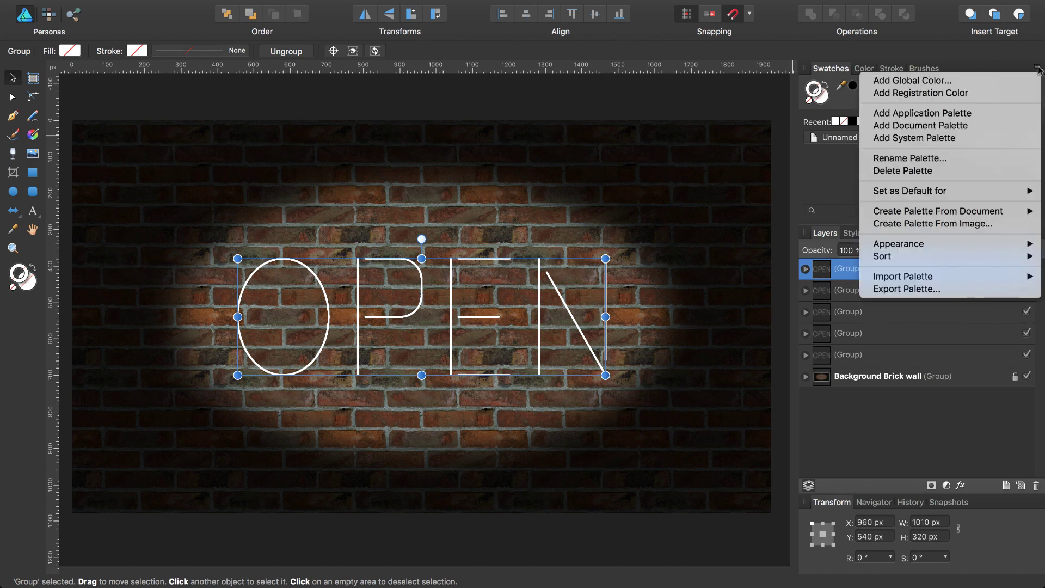
pyautogui.click(945, 158)
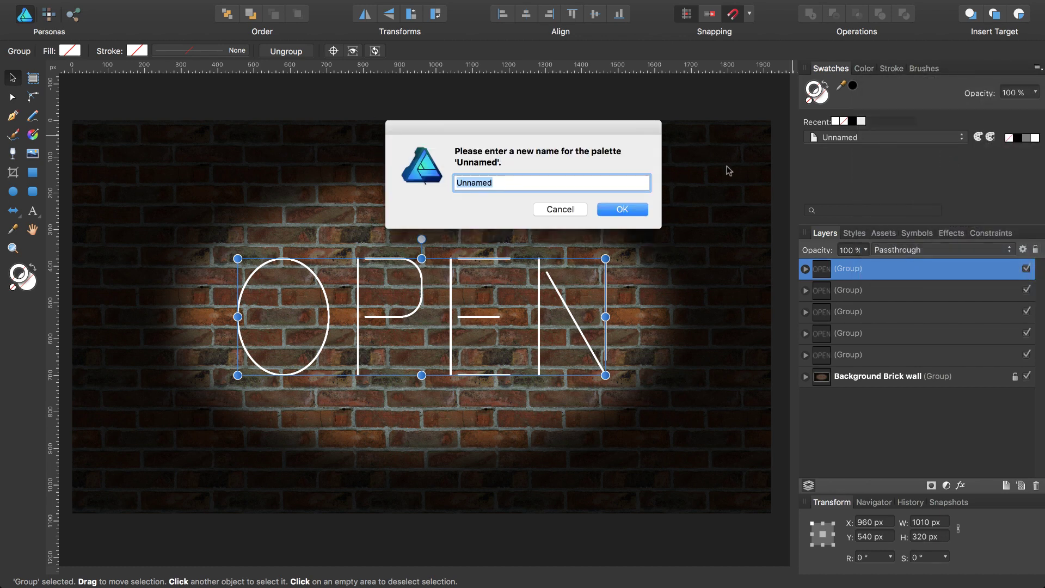
pyautogui.write('Neon')
pyautogui.write(' signs')
pyautogui.press('Return')
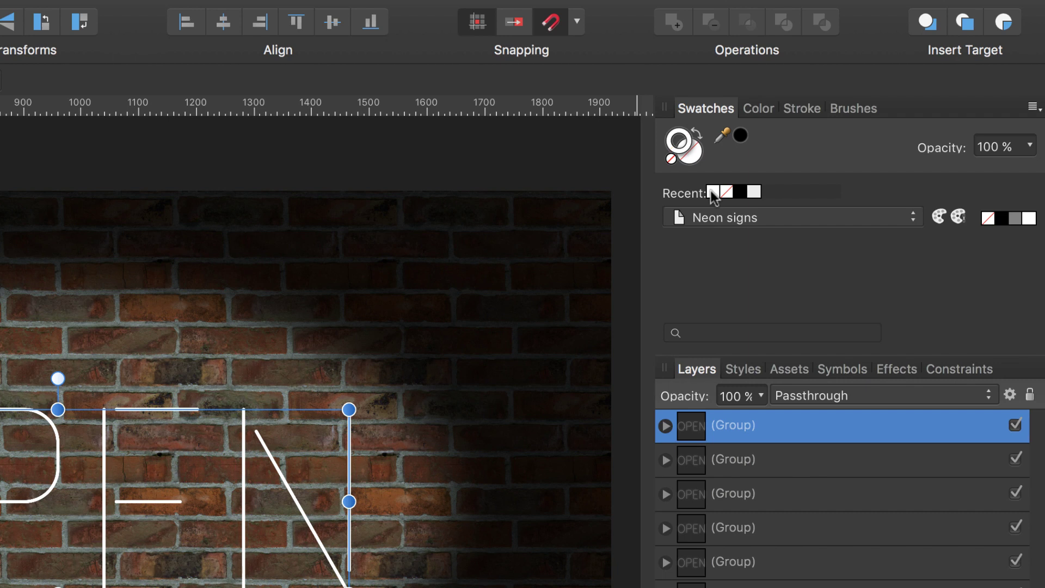
pyautogui.click(958, 213)
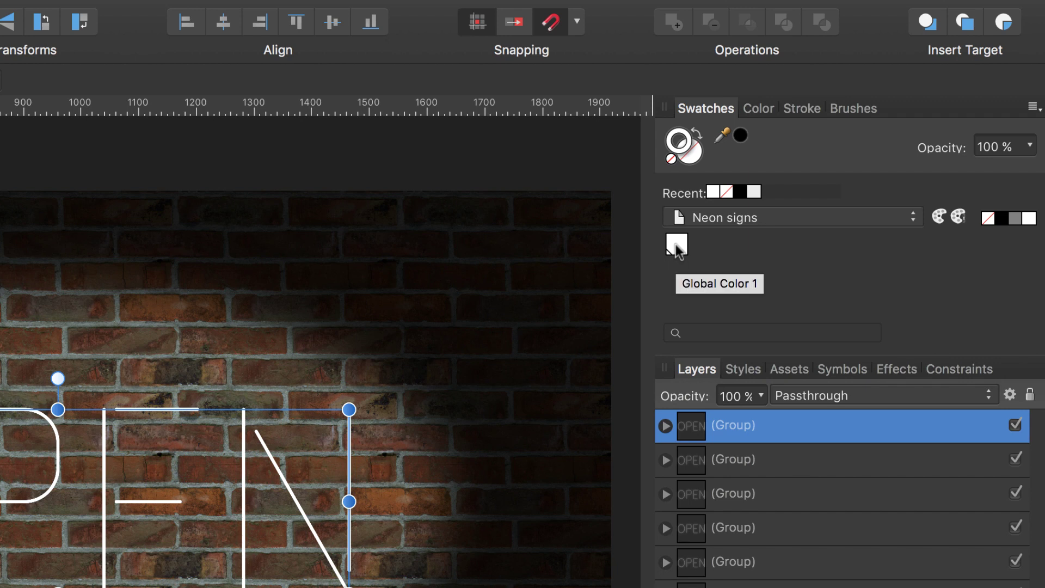
# Step: Rename the white global swatch to 'Light tubes'
pyautogui.rightClick(676, 245)
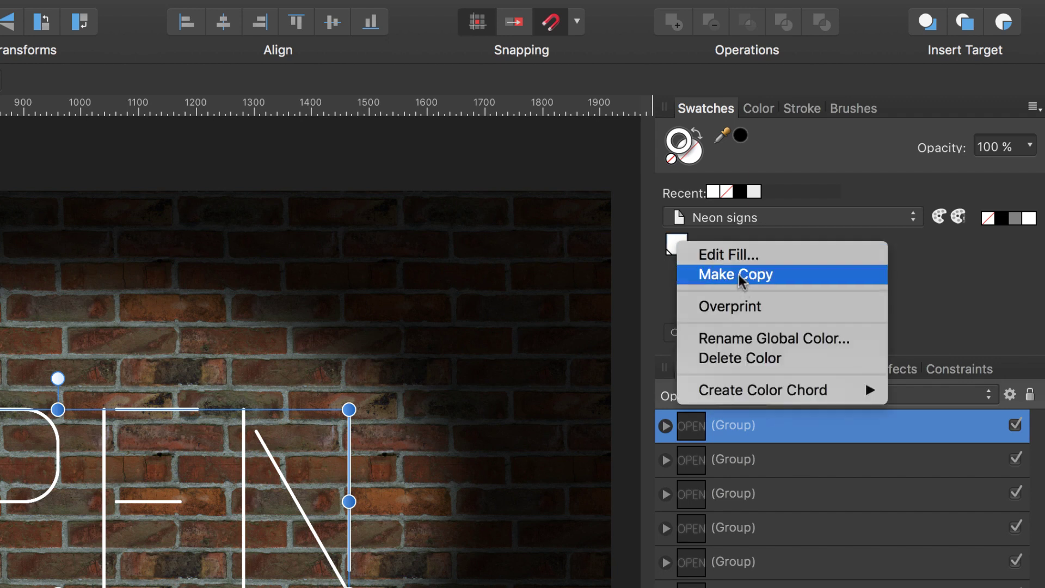
pyautogui.click(755, 338)
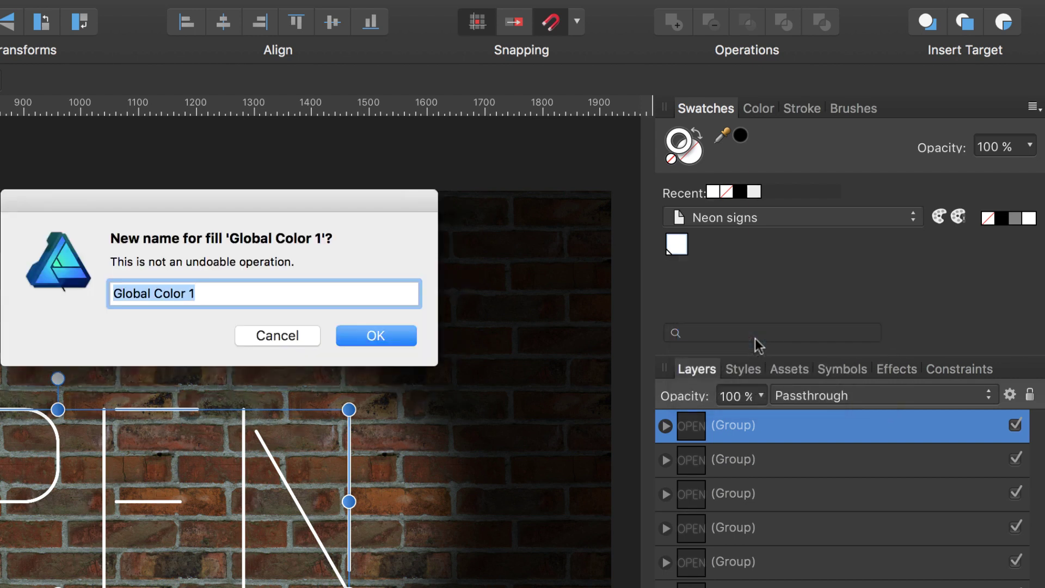
pyautogui.write('Light')
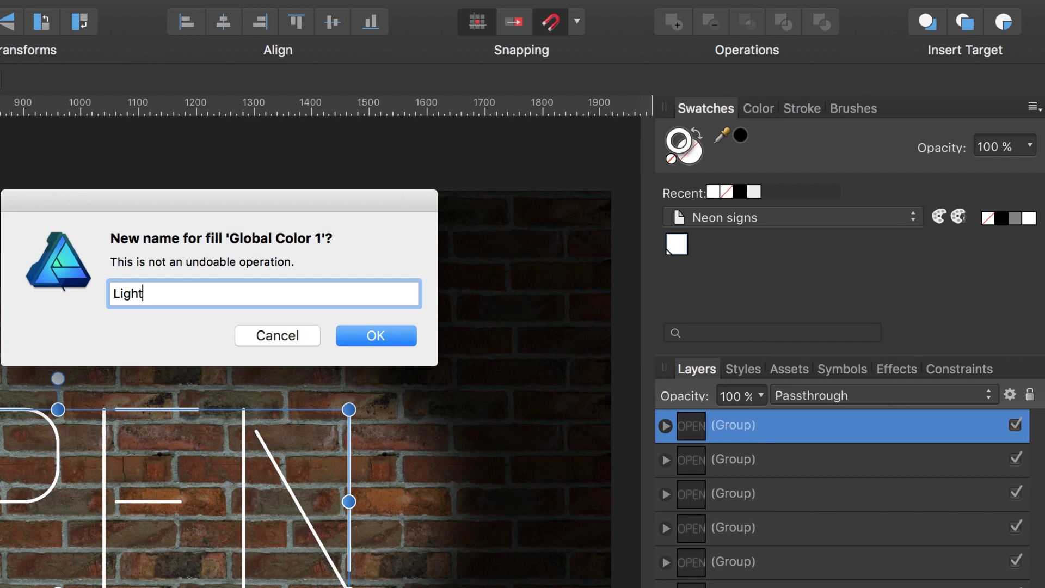
pyautogui.write('tube')
pyautogui.press('Return')
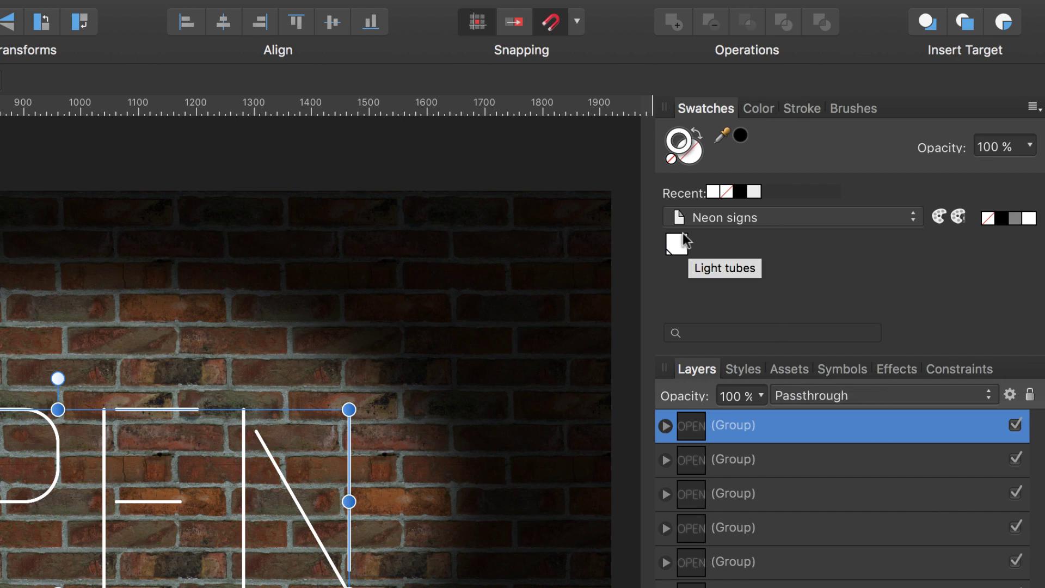
pyautogui.keyDown('shift'); pyautogui.click(743, 460); pyautogui.keyUp('shift')
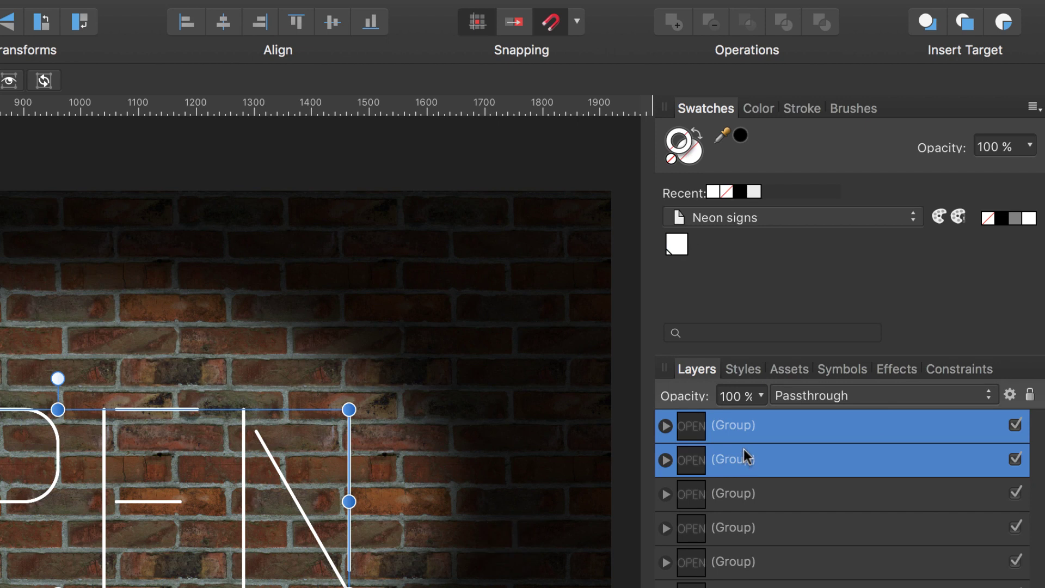
# Step: Colour the top two OPEN copies white, then select the bottom three
pyautogui.click(675, 245)
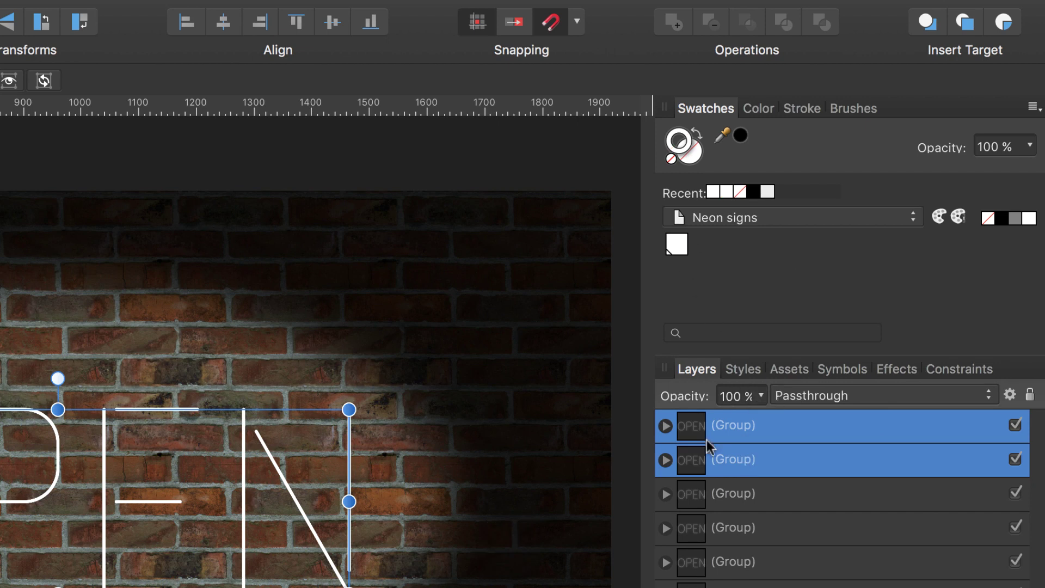
pyautogui.click(699, 494)
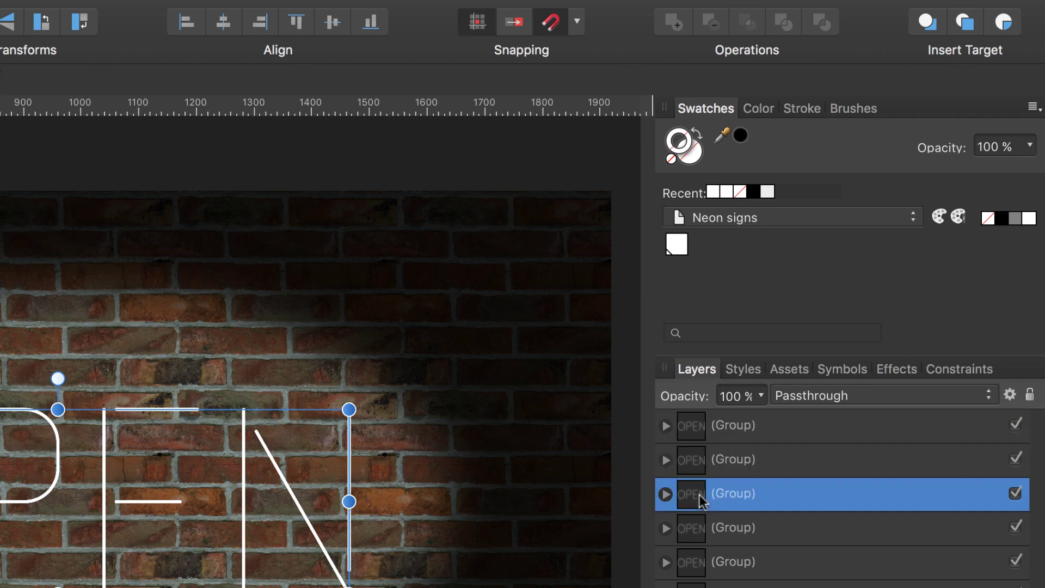
pyautogui.keyDown('shift'); pyautogui.click(697, 563); pyautogui.keyUp('shift')
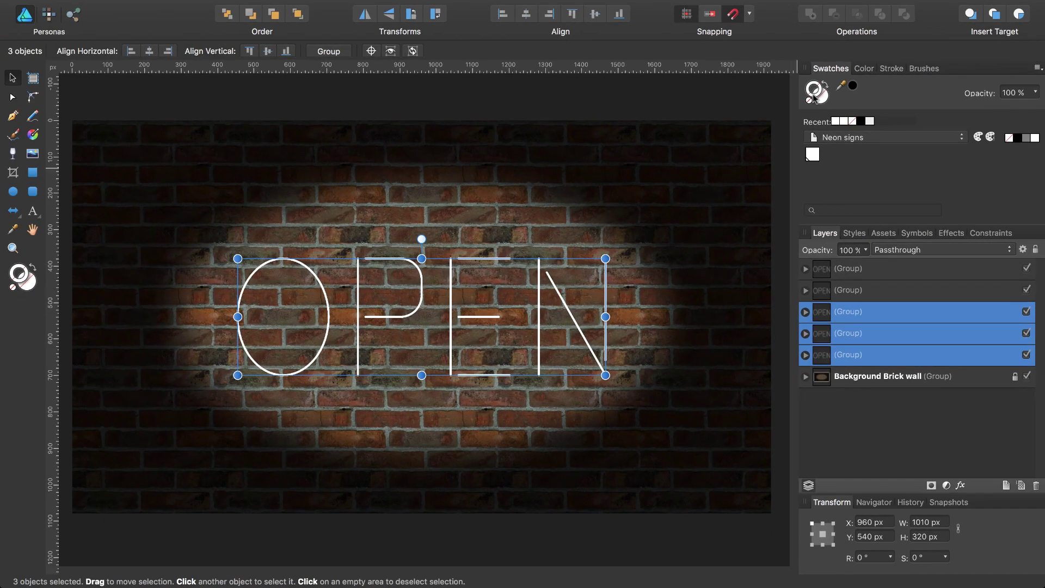
# Step: Pick a bright green, save it as a Neon signs global colour, and apply it
pyautogui.doubleClick(811, 87)
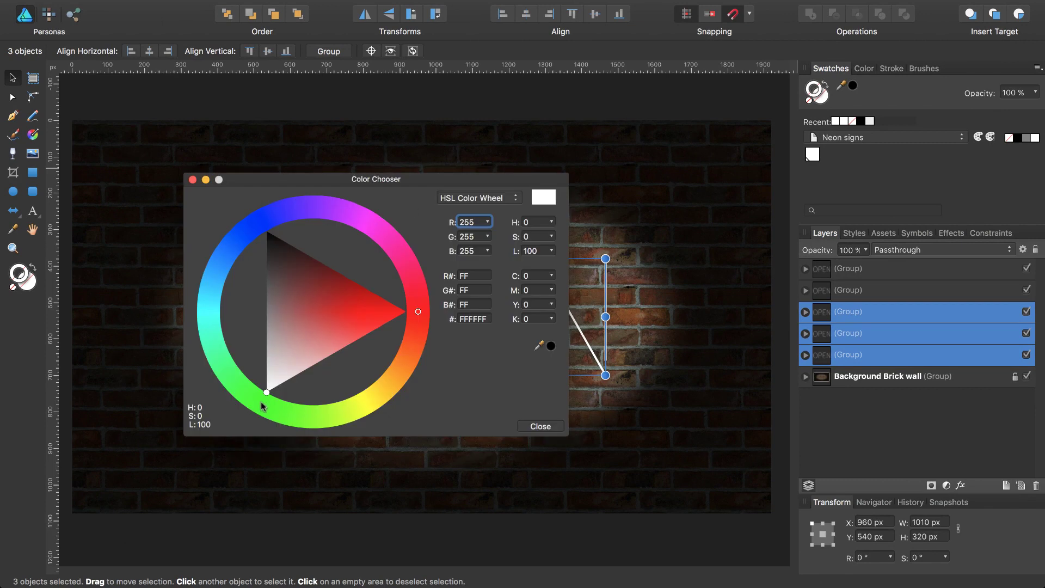
pyautogui.click(261, 402)
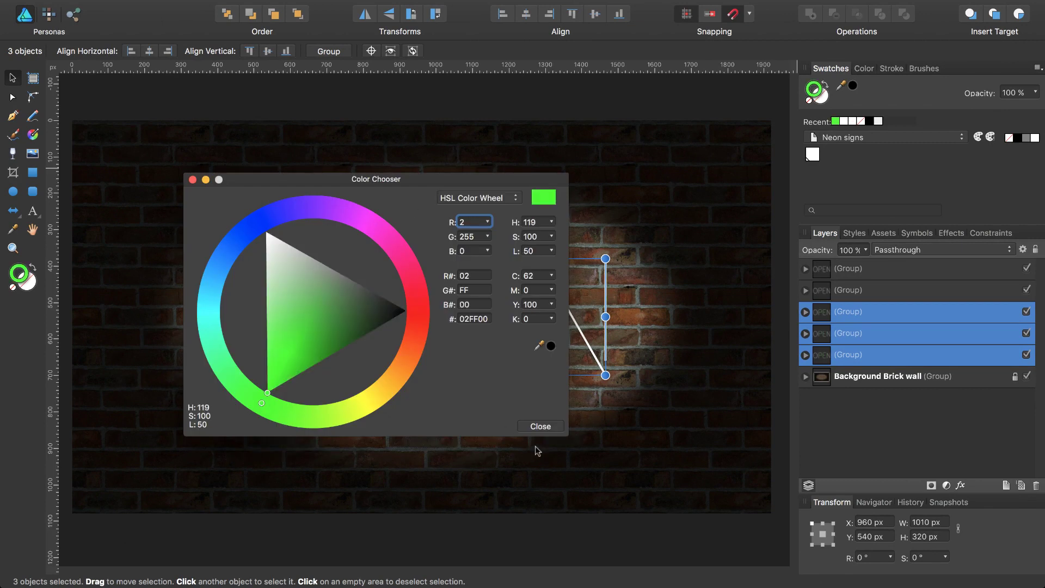
pyautogui.click(541, 426)
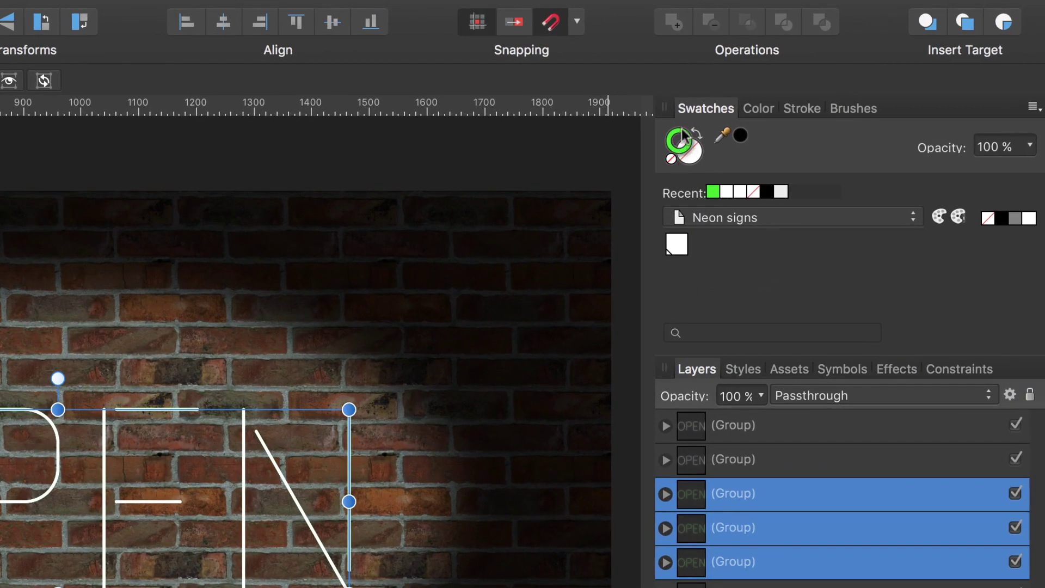
pyautogui.click(960, 219)
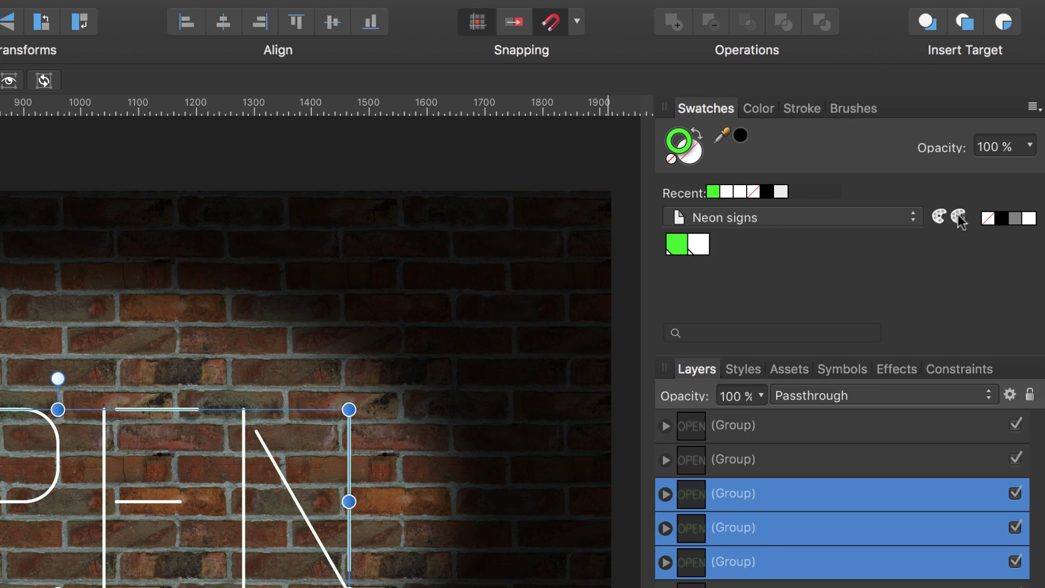
pyautogui.click(675, 245)
pyautogui.click(689, 567)
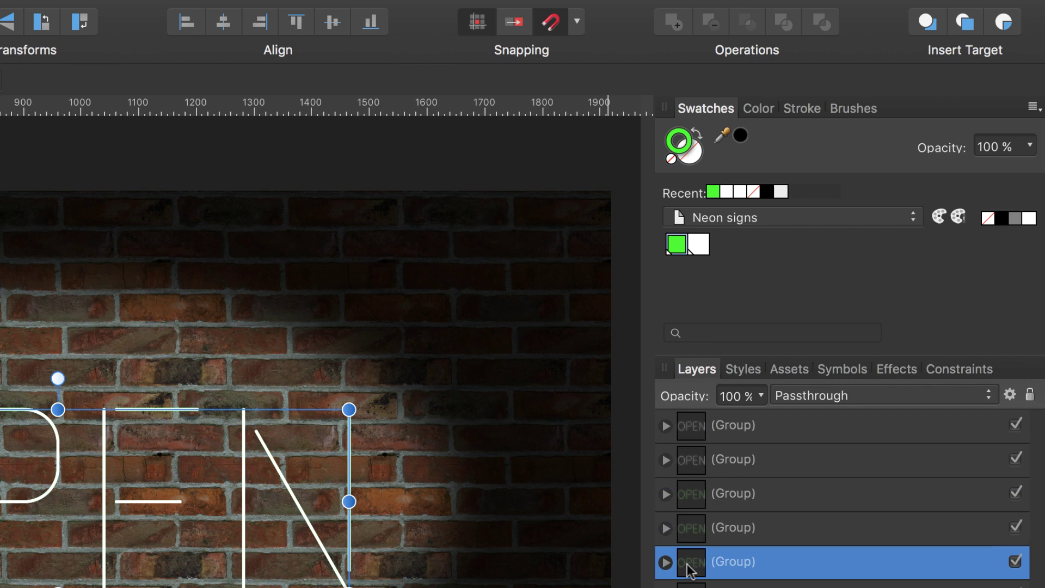
# Step: Thicken the bottom OPEN copy's stroke and give it a wide Gaussian Blur glow
pyautogui.click(797, 108)
pyautogui.moveTo(768, 165); pyautogui.dragTo(853, 165)
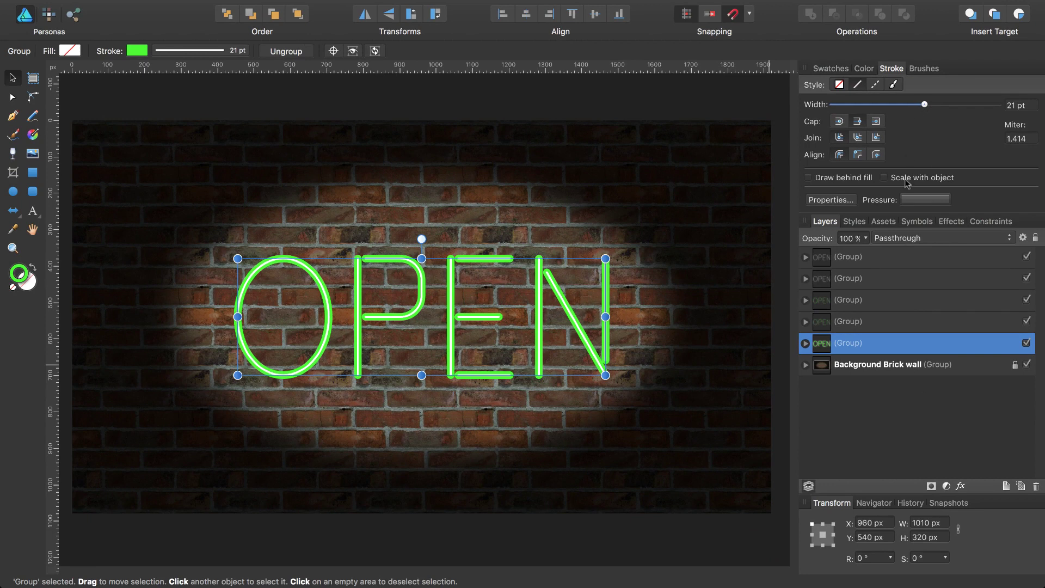
pyautogui.click(961, 486)
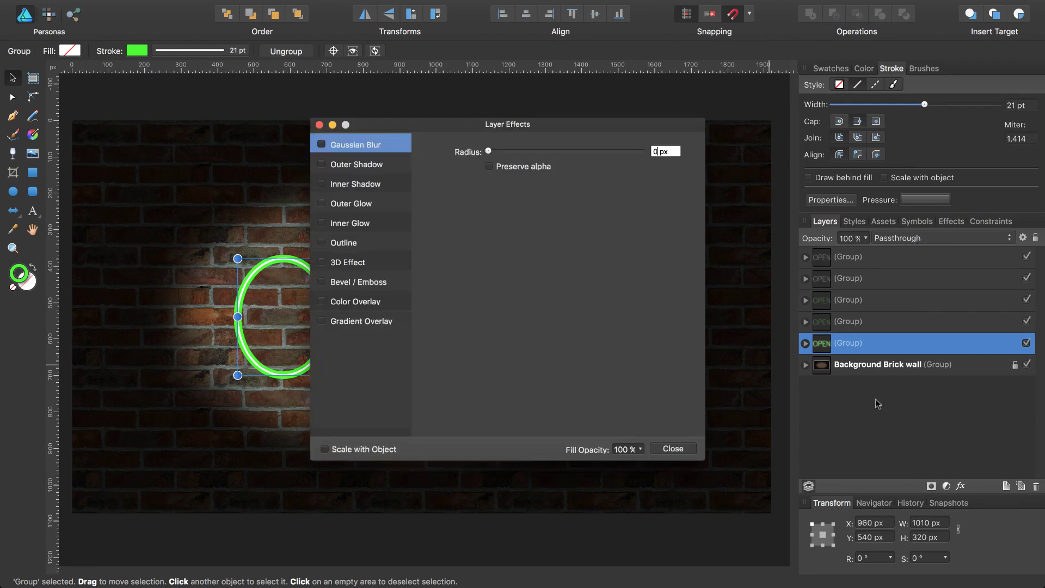
pyautogui.moveTo(388, 128); pyautogui.dragTo(393, 416)
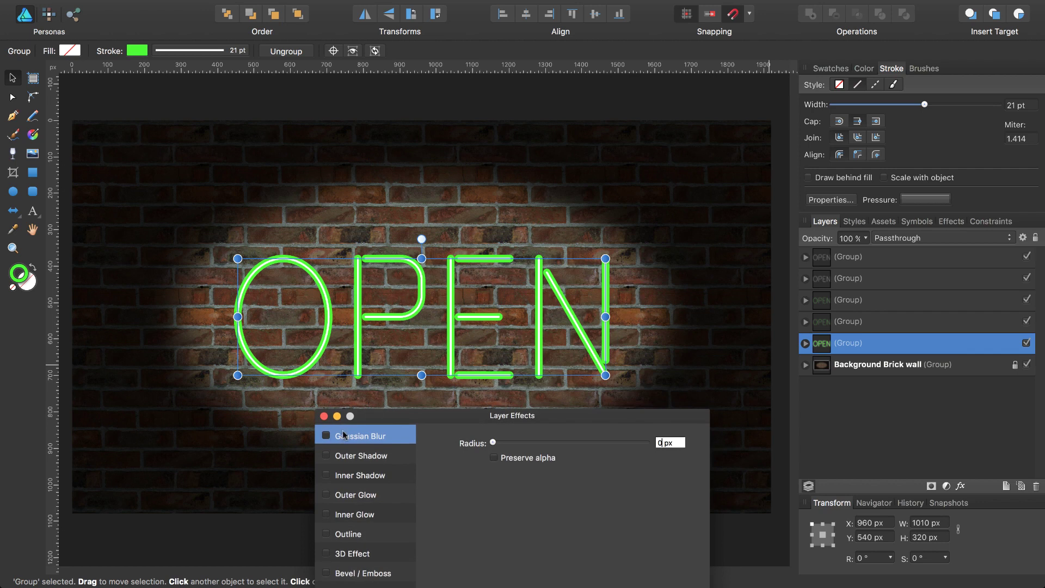
pyautogui.click(326, 436)
pyautogui.moveTo(493, 442); pyautogui.dragTo(627, 443)
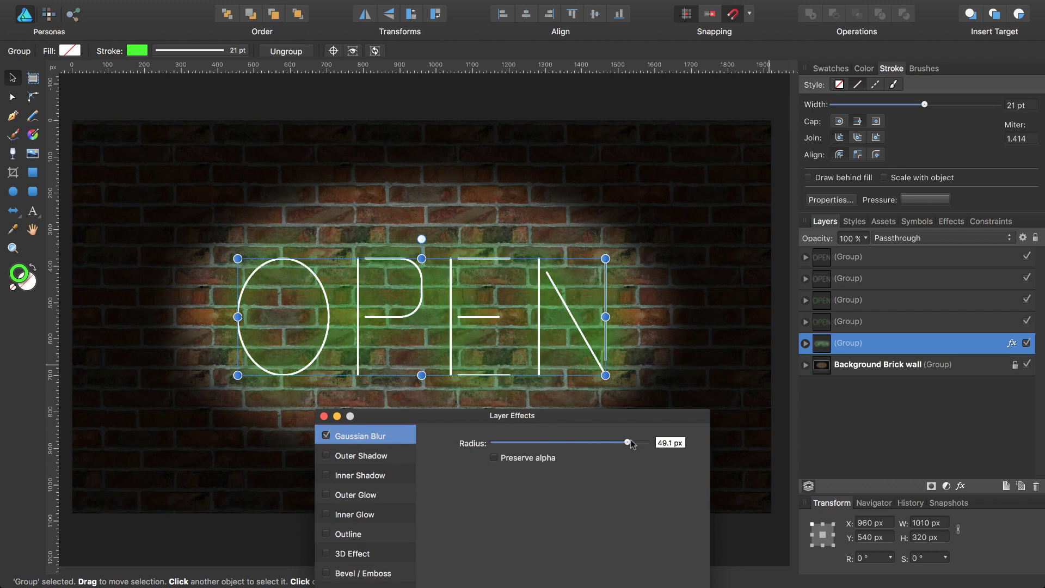
pyautogui.moveTo(629, 445); pyautogui.dragTo(638, 446)
# Step: Give the next OPEN layer a 20 pt green stroke blurred about 25 px
pyautogui.click(850, 321)
pyautogui.moveTo(870, 105); pyautogui.dragTo(924, 105)
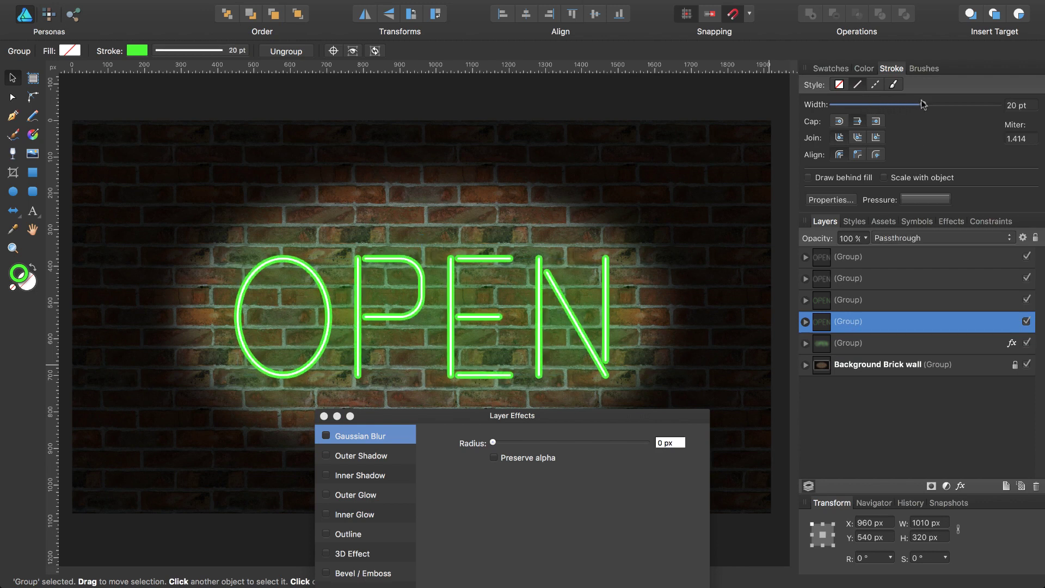
pyautogui.moveTo(493, 443); pyautogui.dragTo(585, 431)
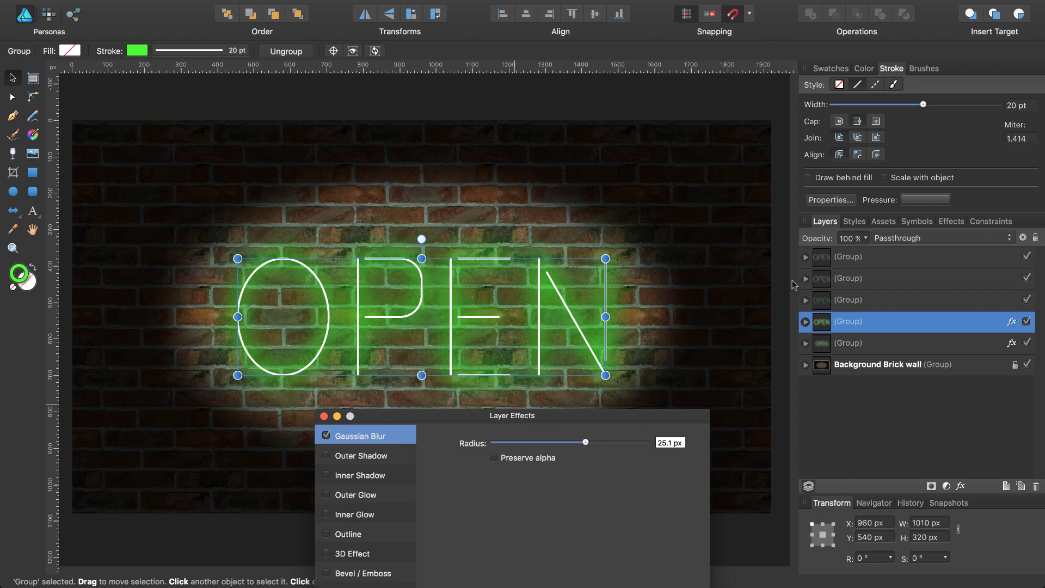
# Step: Give the third OPEN layer an 18 pt green stroke with a light blur
pyautogui.click(853, 301)
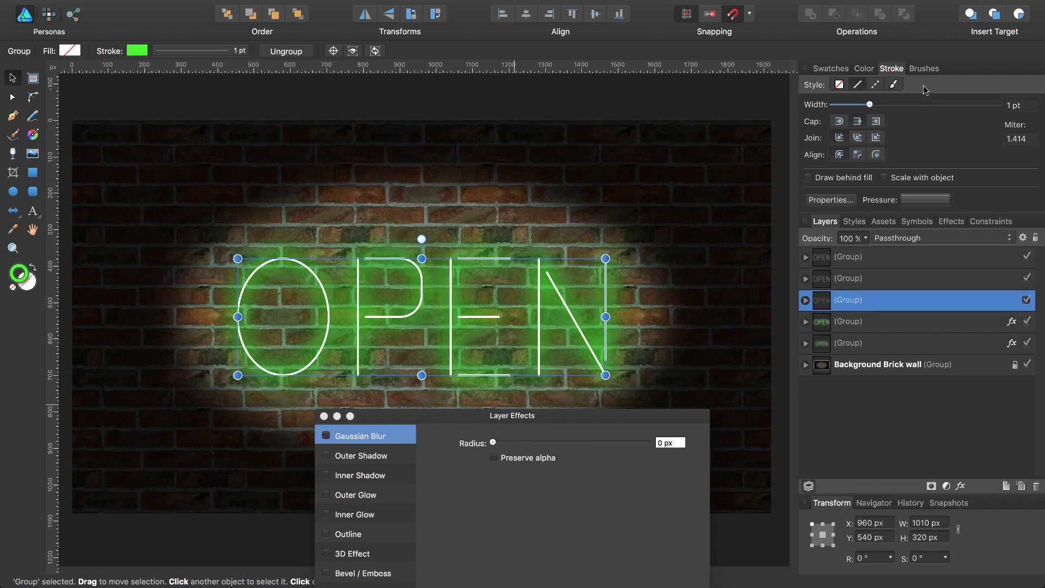
pyautogui.moveTo(869, 104); pyautogui.dragTo(918, 106)
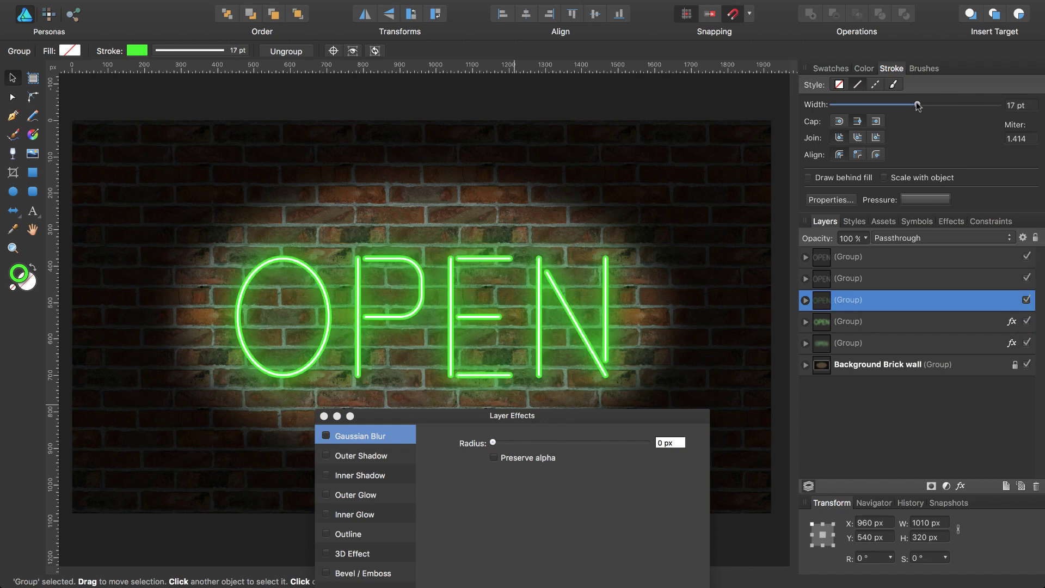
pyautogui.moveTo(918, 106); pyautogui.dragTo(920, 106)
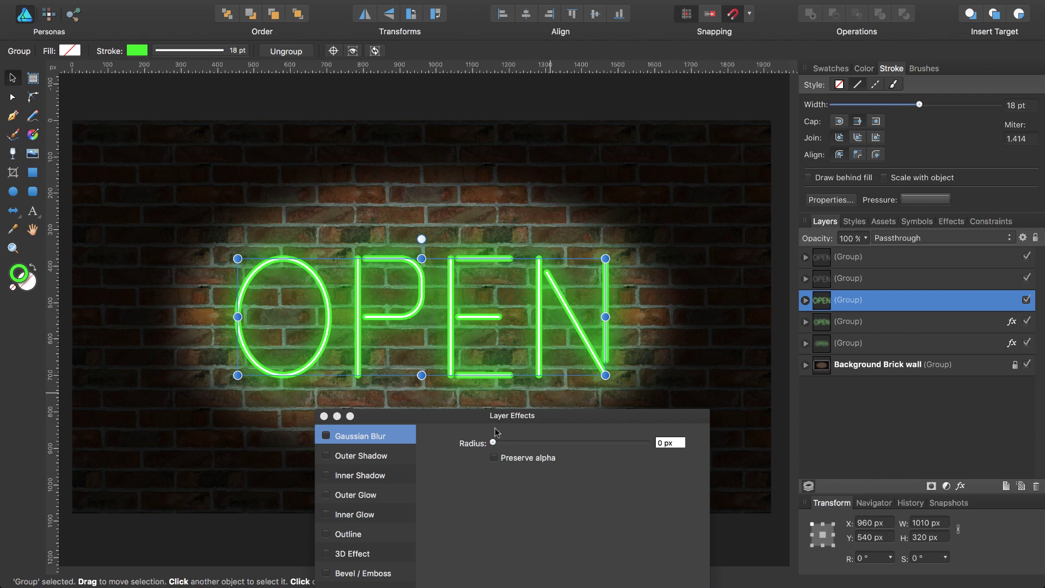
pyautogui.moveTo(493, 443); pyautogui.dragTo(538, 433)
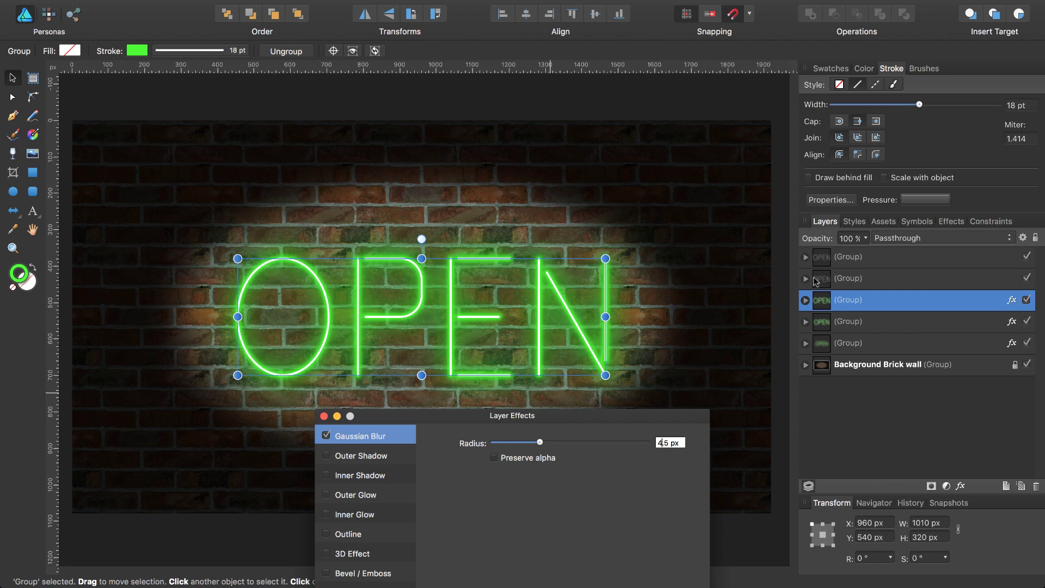
# Step: Give the white OPEN layer a 9 pt stroke and 8.2 px Gaussian Blur
pyautogui.click(851, 281)
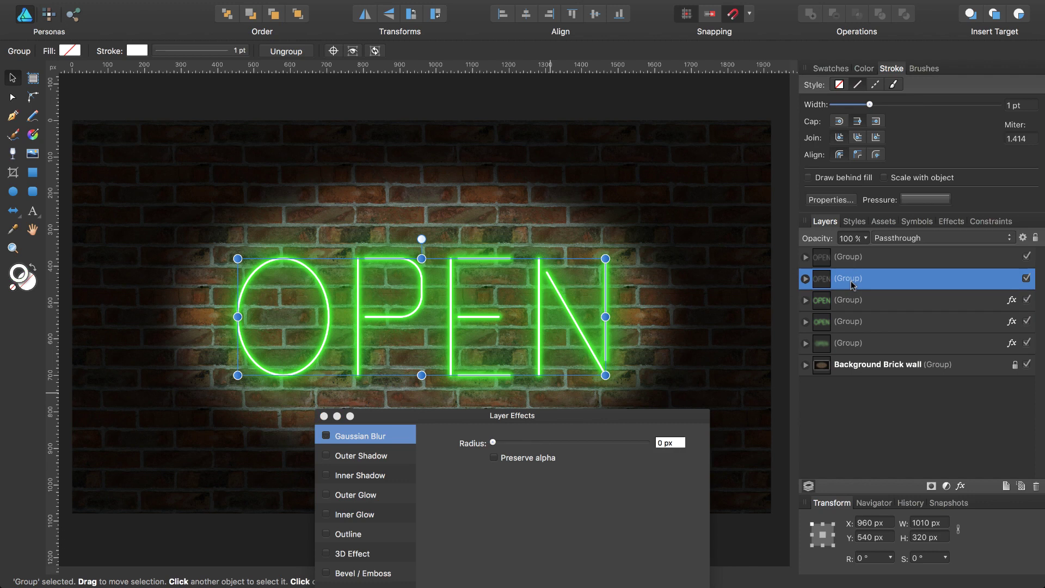
pyautogui.moveTo(870, 104); pyautogui.dragTo(901, 105)
pyautogui.click(493, 443)
pyautogui.moveTo(494, 443); pyautogui.dragTo(546, 441)
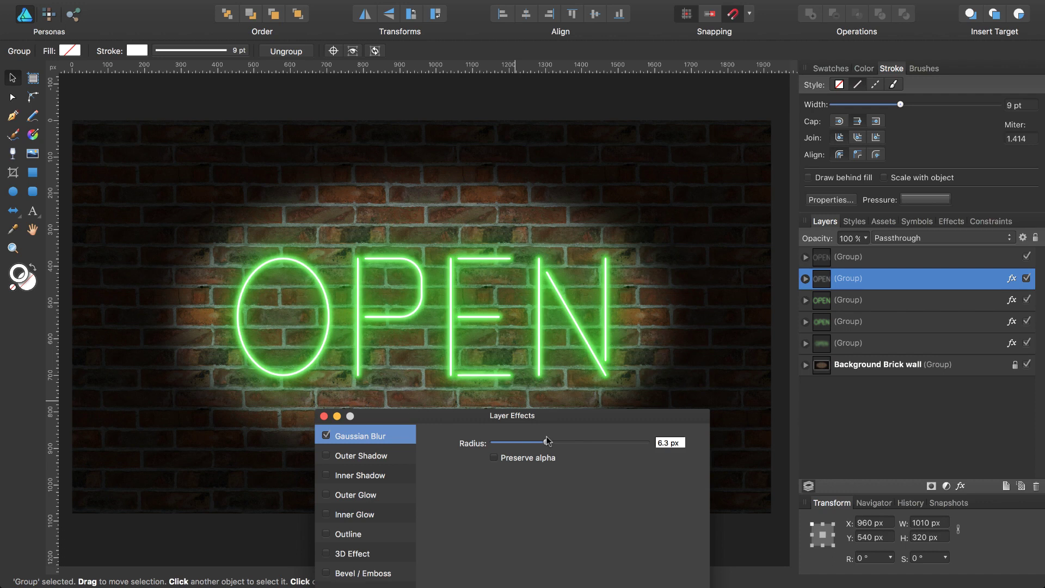
pyautogui.moveTo(546, 441); pyautogui.dragTo(552, 441)
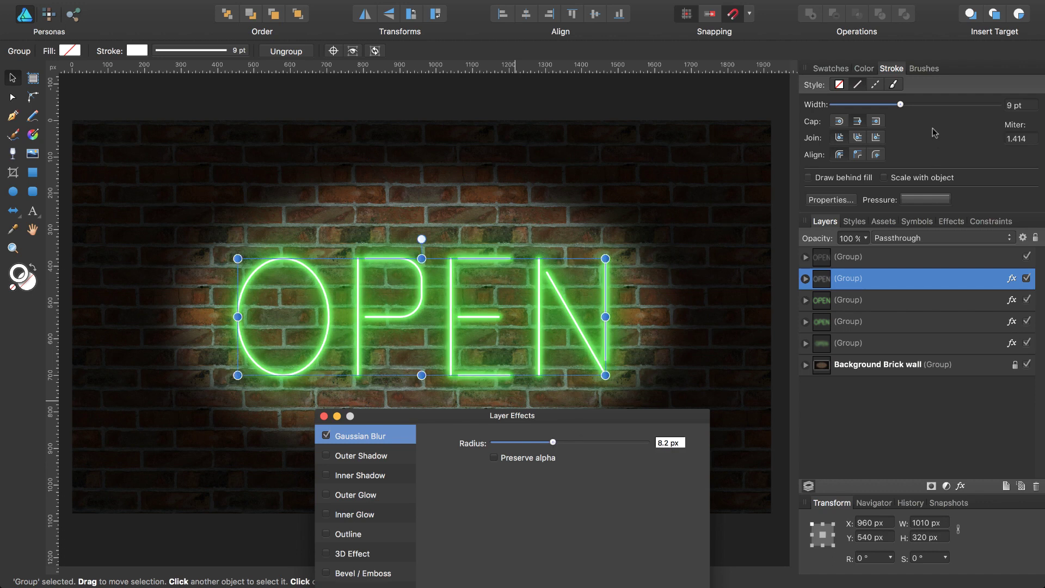
pyautogui.click(843, 257)
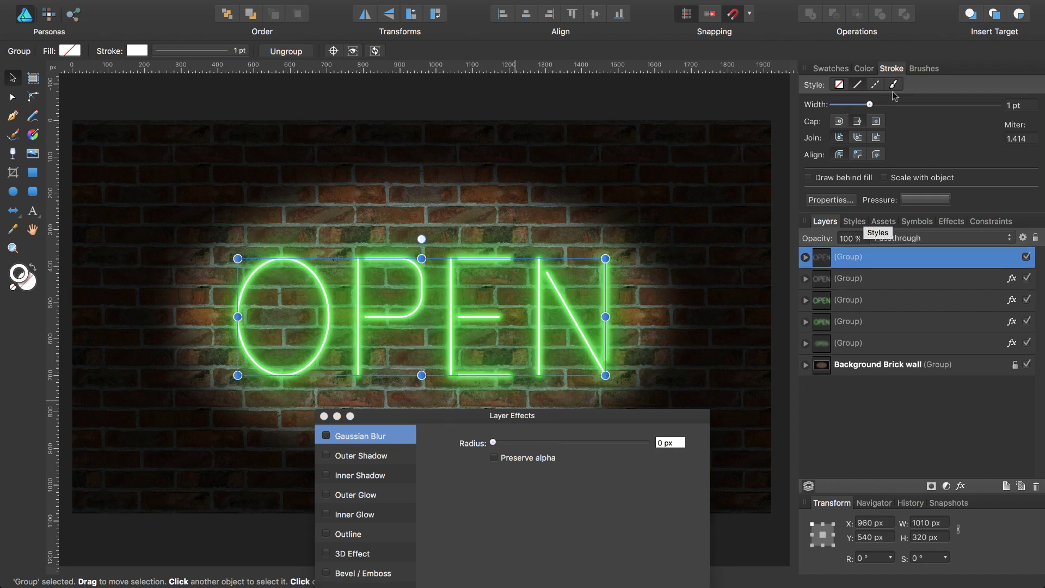
# Step: Set the top white layer to a 5.5 pt stroke with 0.8 px blur, then close Layer Effects
pyautogui.moveTo(870, 104); pyautogui.dragTo(889, 106)
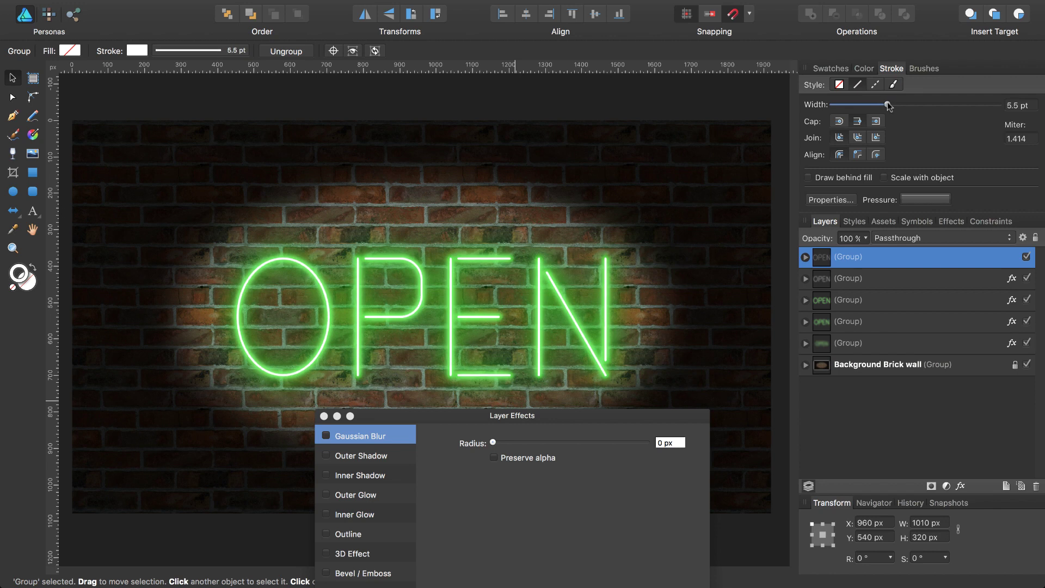
pyautogui.click(495, 445)
pyautogui.moveTo(495, 445); pyautogui.dragTo(522, 445)
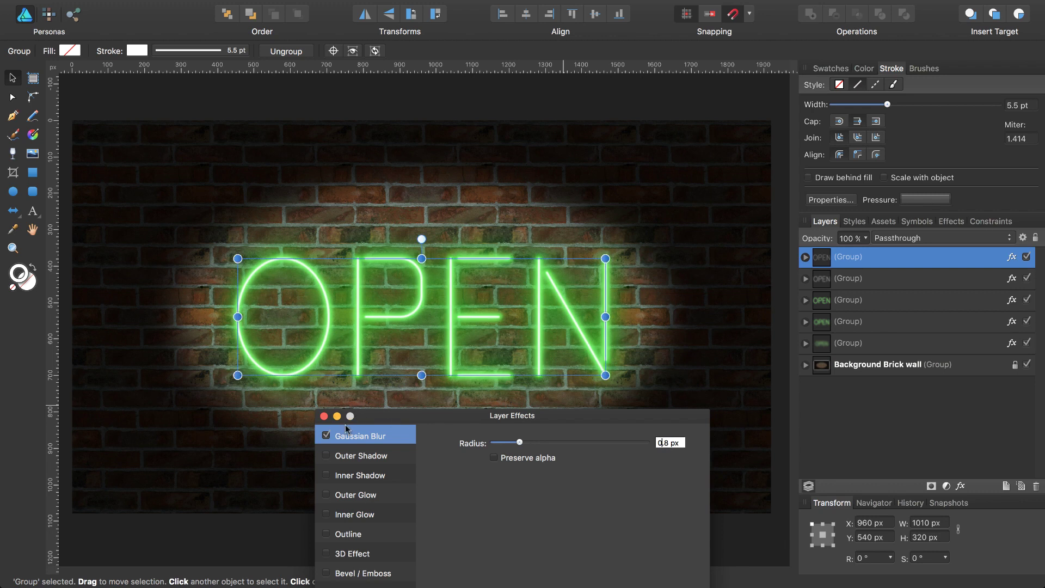
pyautogui.click(324, 416)
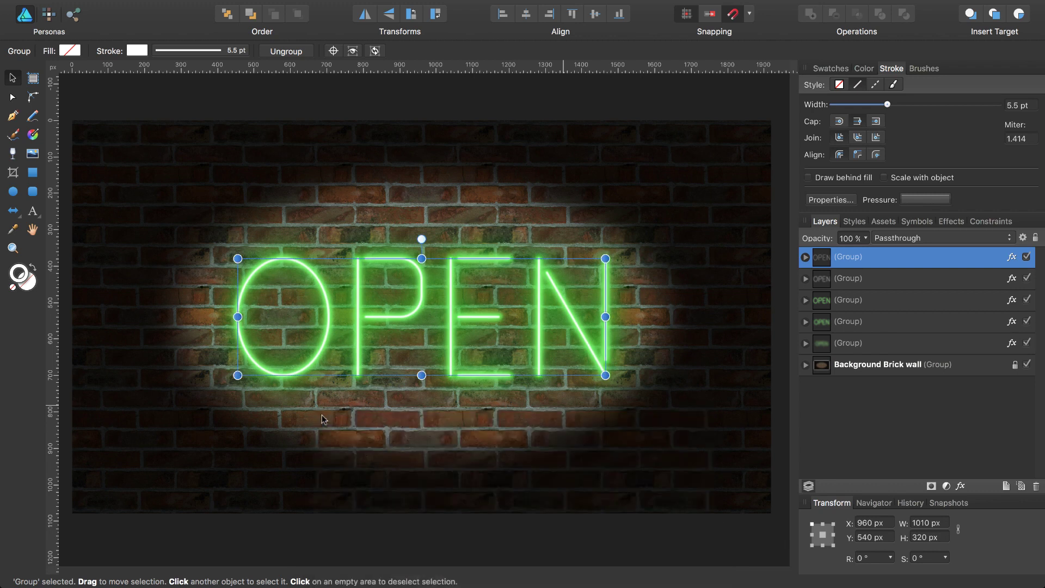
pyautogui.click(826, 344)
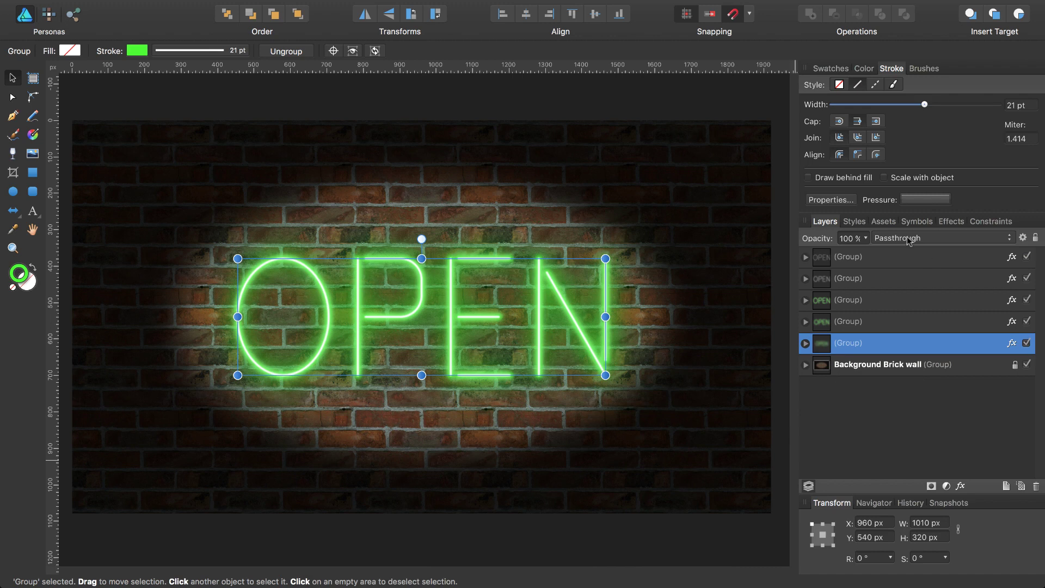
pyautogui.click(907, 236)
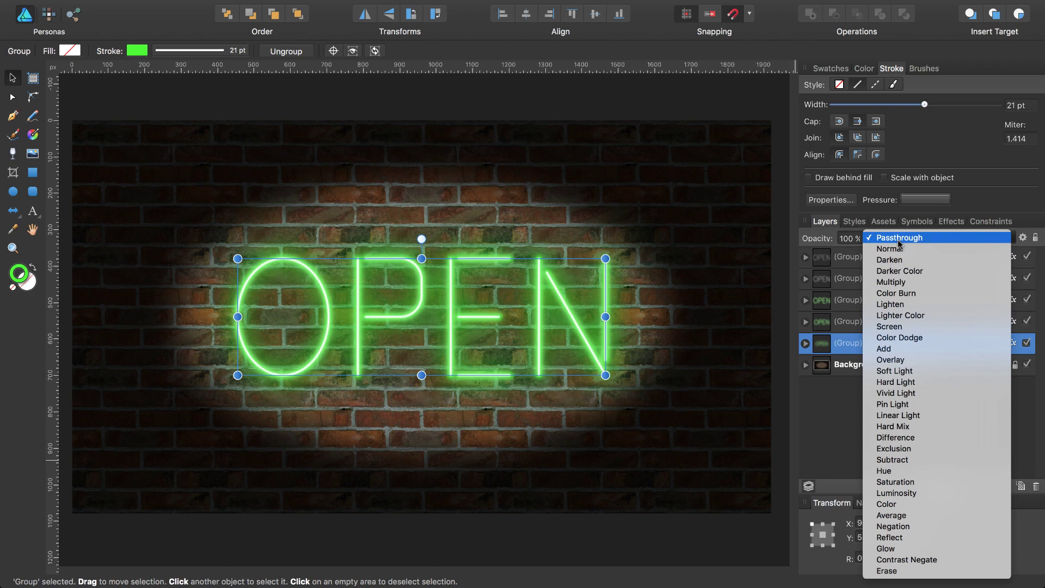
pyautogui.click(848, 420)
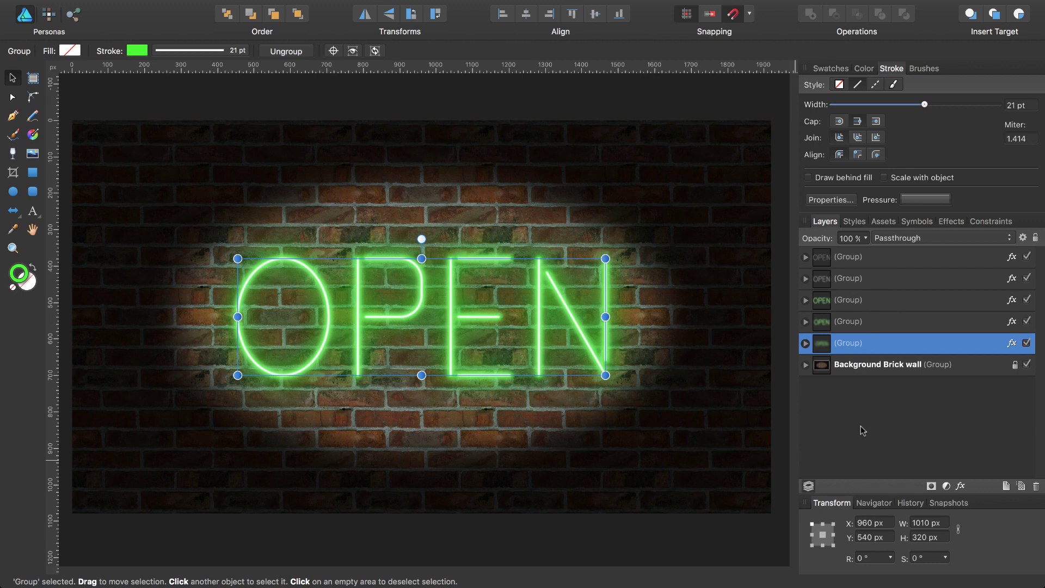
pyautogui.click(779, 415)
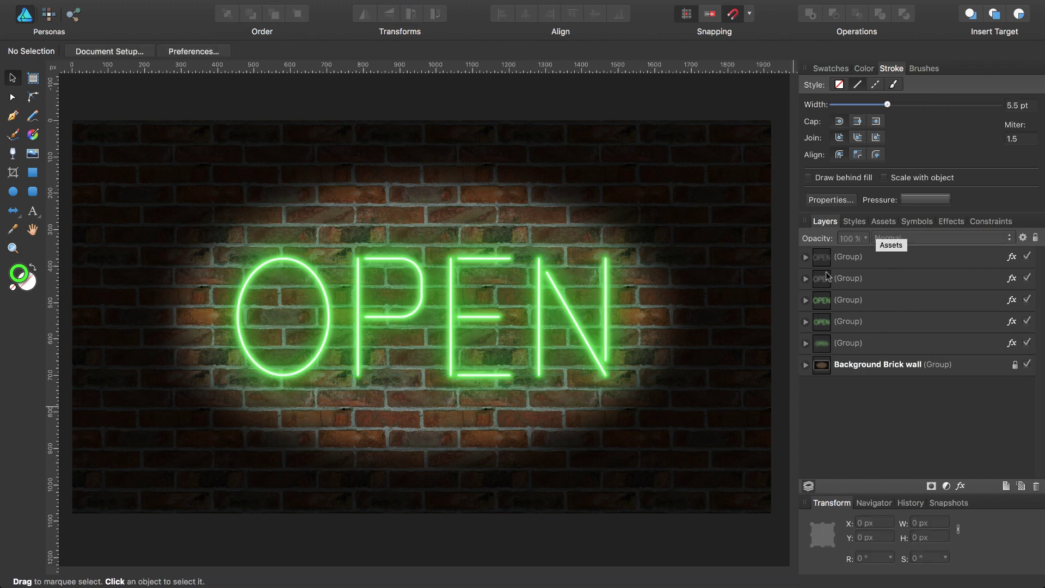
# Step: Show the document swatches and set the global neon green to 06EF00
pyautogui.click(829, 70)
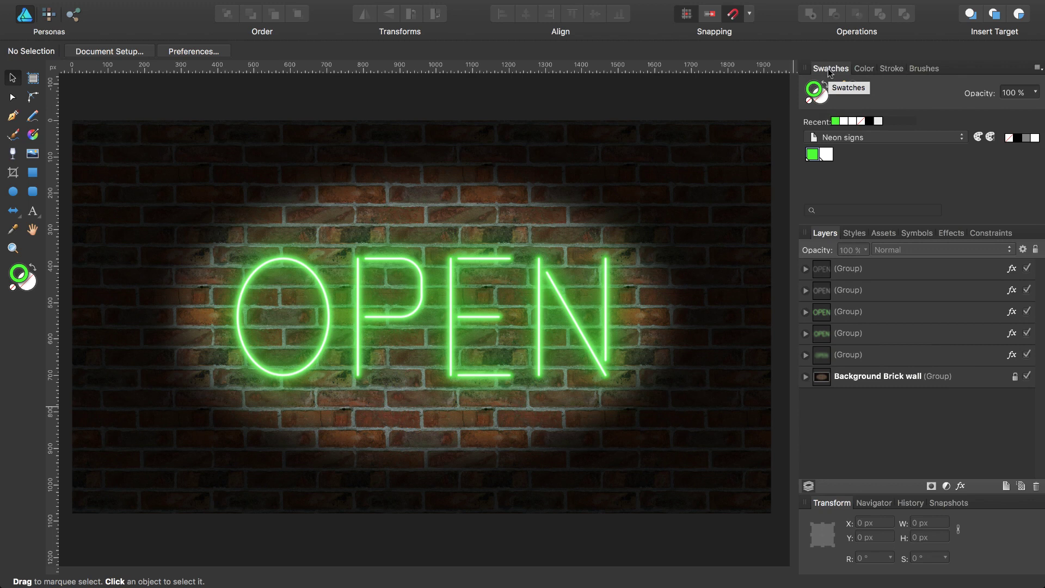
pyautogui.click(814, 156)
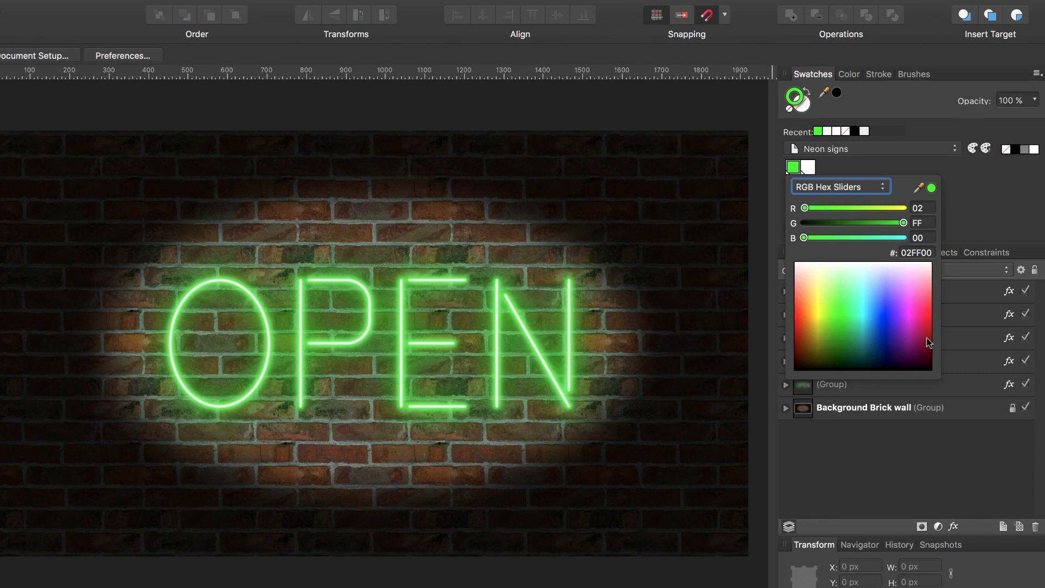
pyautogui.moveTo(929, 326); pyautogui.dragTo(839, 319)
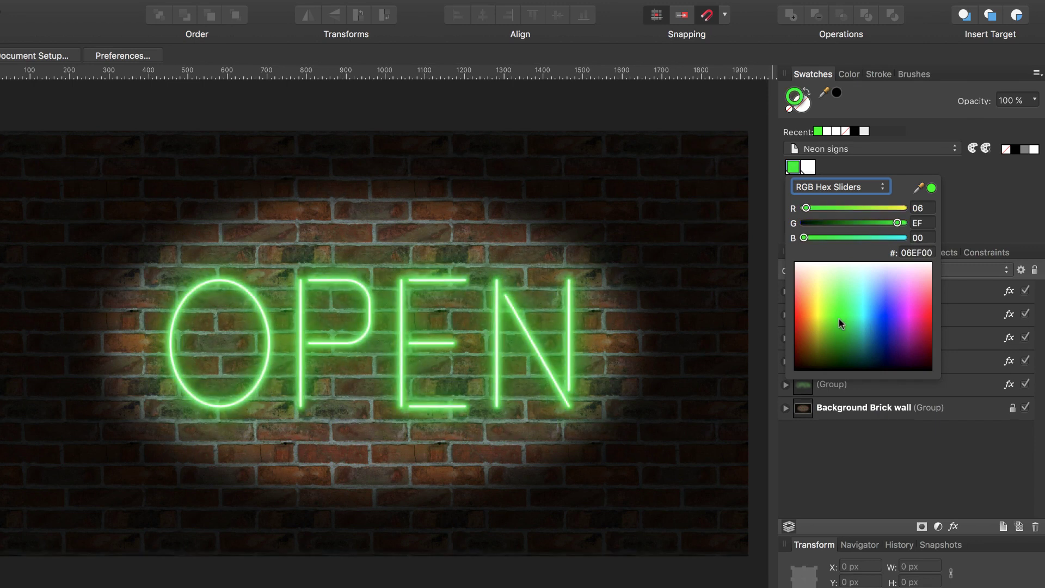
# Step: Warm the white core global colour to cream FFFFDE
pyautogui.click(809, 168)
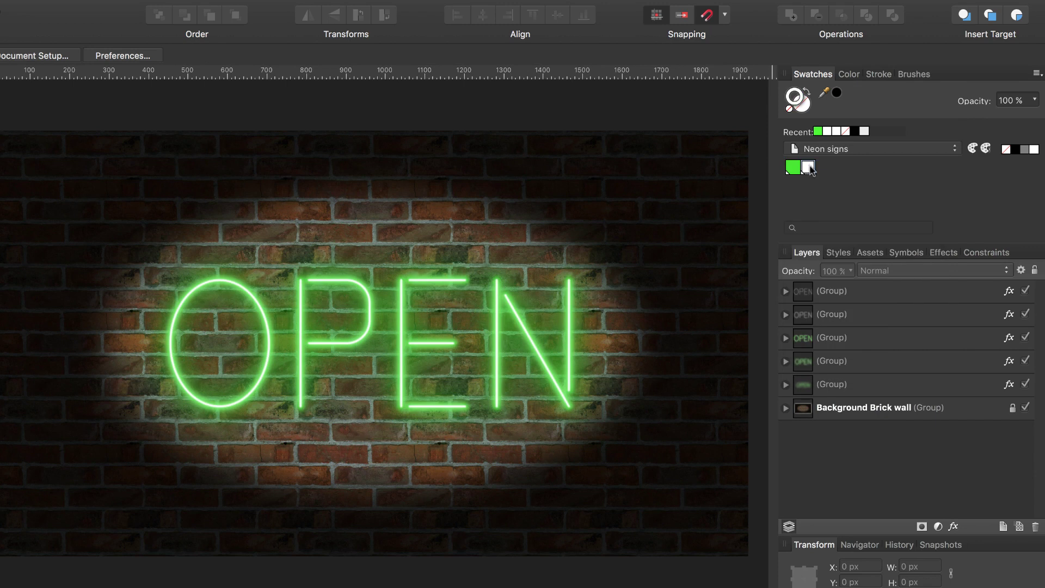
pyautogui.click(810, 168)
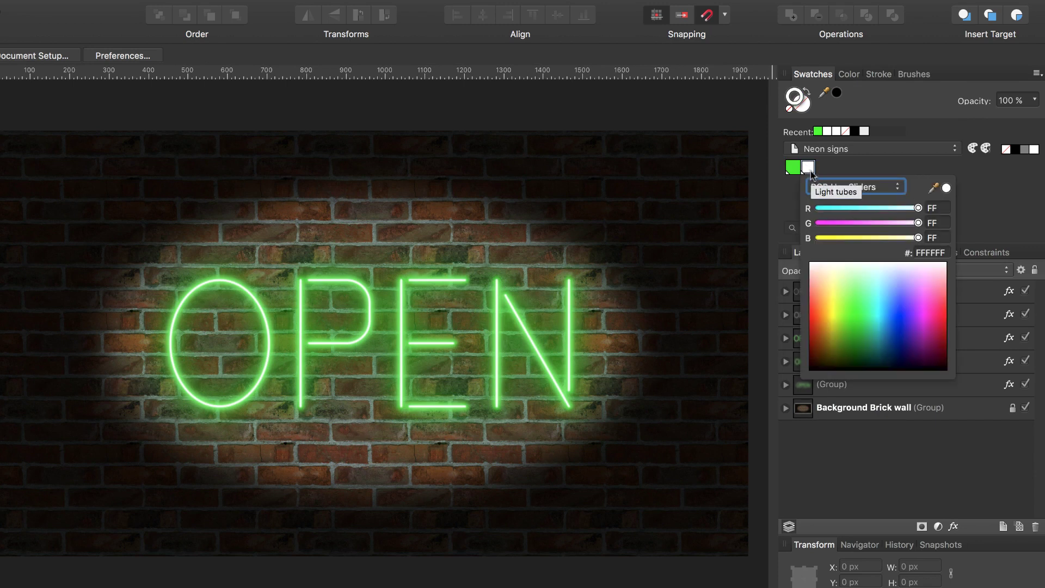
pyautogui.moveTo(920, 240); pyautogui.dragTo(907, 242)
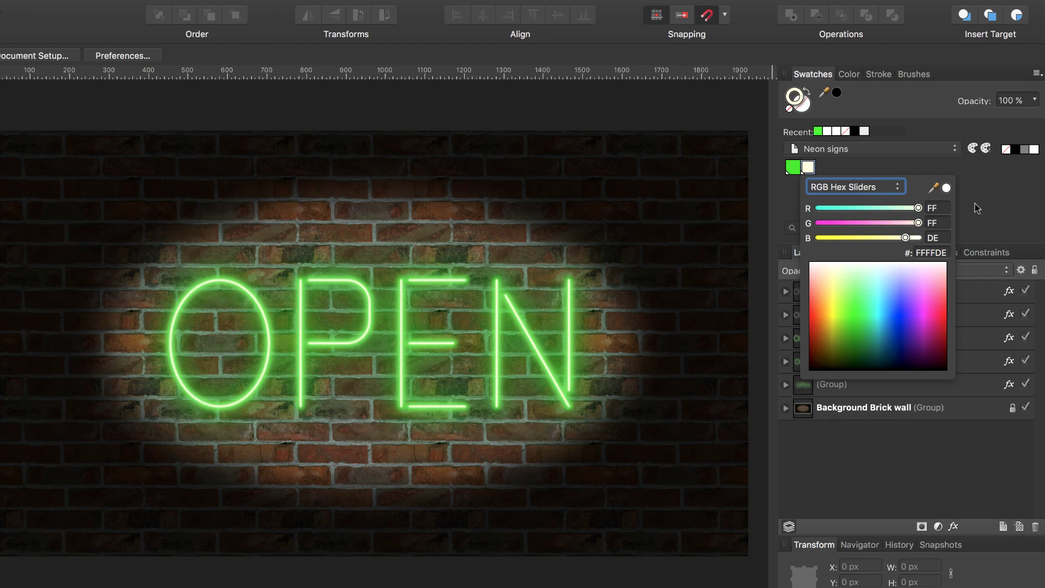
# Step: Hide the interface and zoom to fit the finished neon OPEN sign in the window
pyautogui.press('Tab')
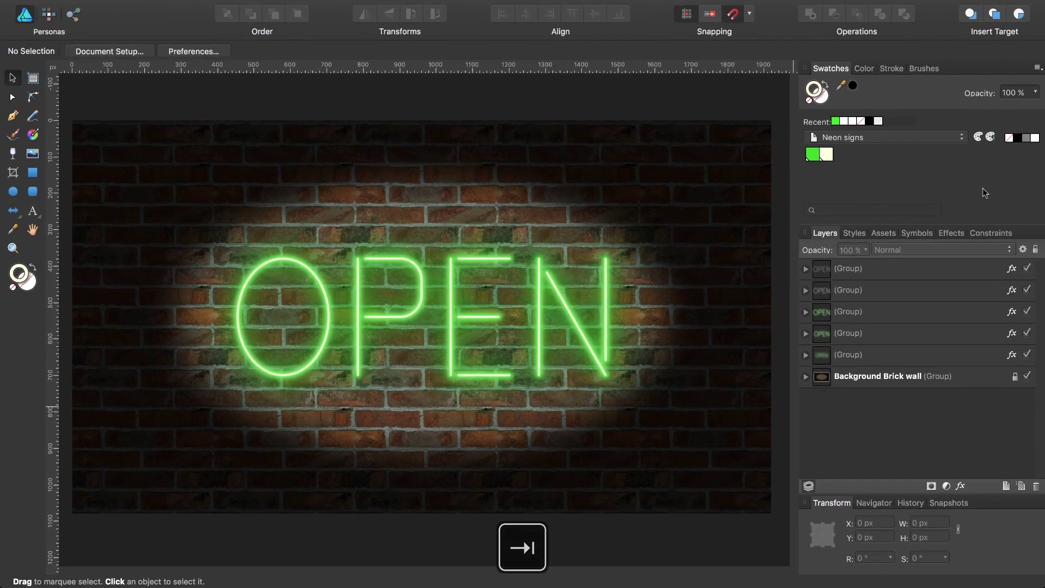
pyautogui.press('super+0')
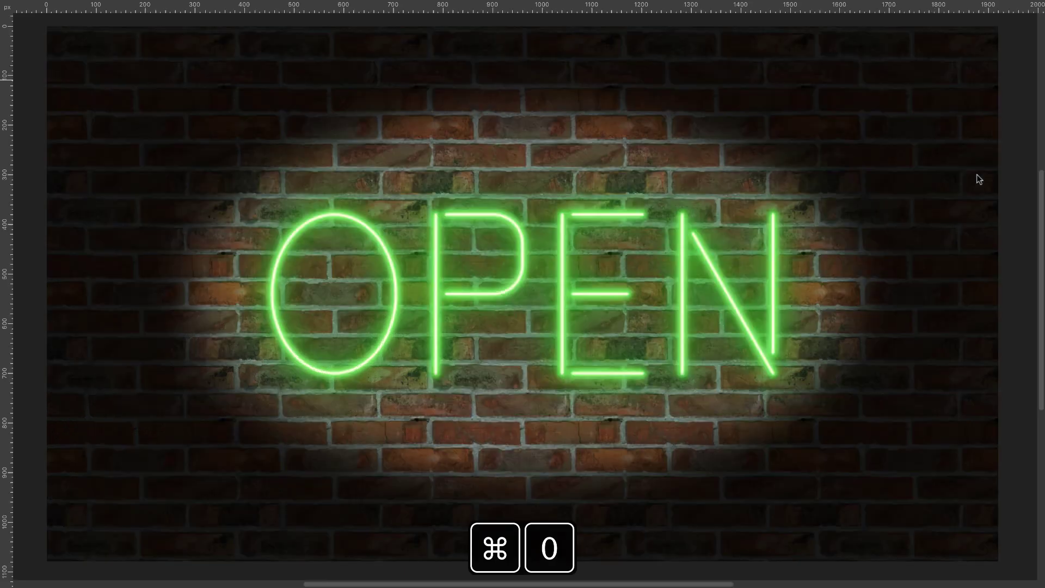